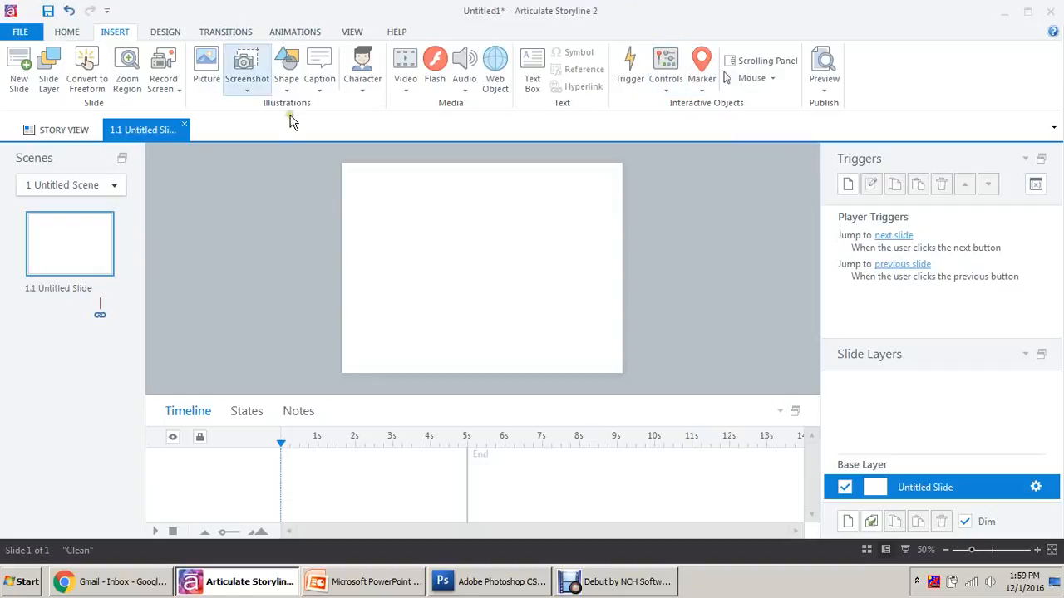
Draw a blue rounded rectangle near the top of the slide and add two copies beside it.
click(286, 68)
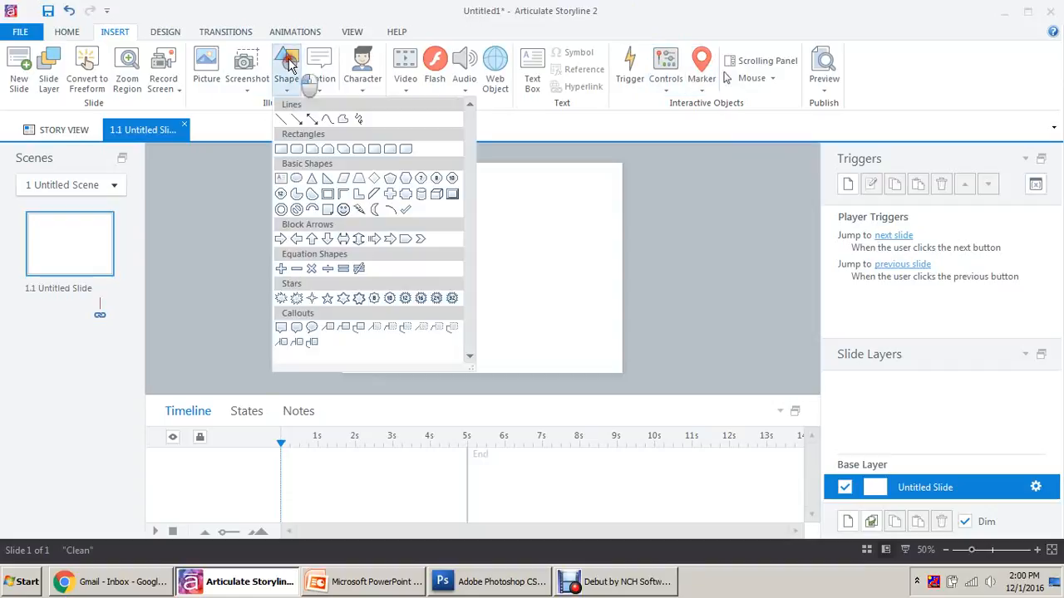
click(297, 149)
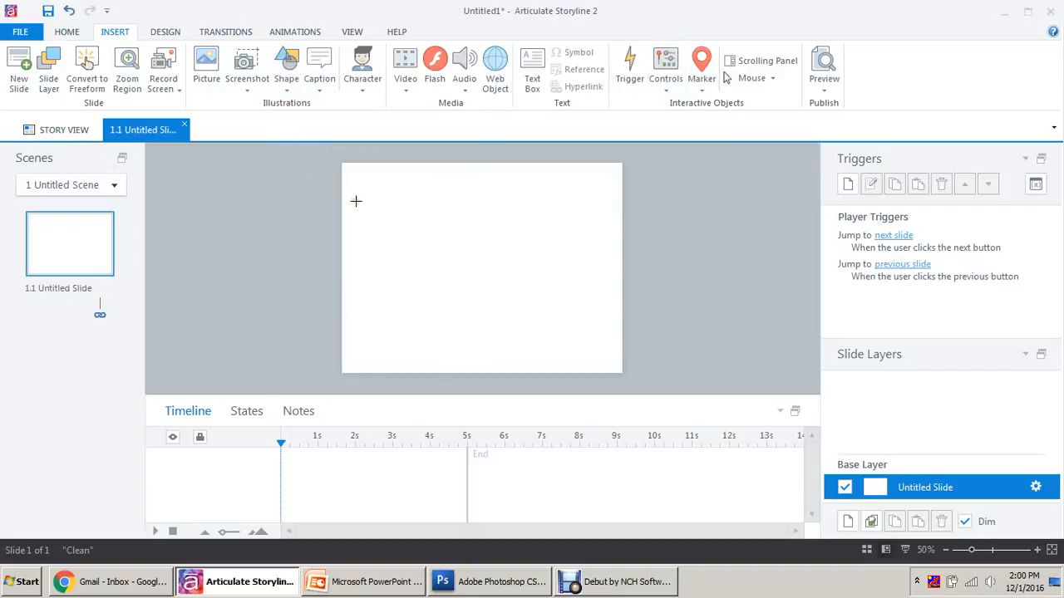
mouse_move(356, 200)
mouse_down()
mouse_move(416, 273)
mouse_move(392, 245)
mouse_move(522, 249)
mouse_up()
click(404, 264)
click(619, 185)
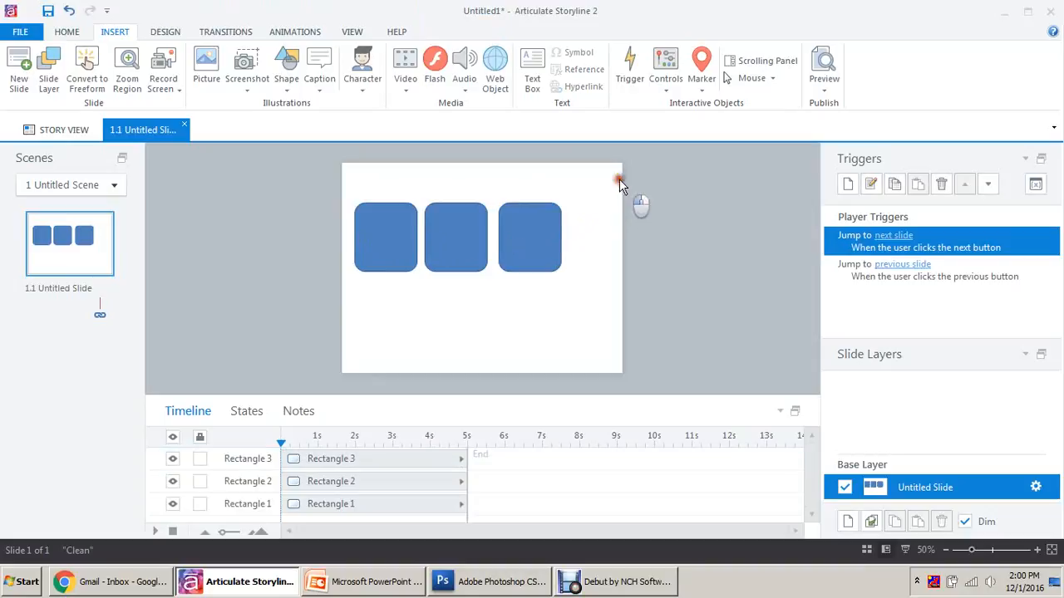
Move the three rectangles right and down and distribute them evenly horizontally.
drag(619, 185, 312, 308)
drag(527, 240, 563, 252)
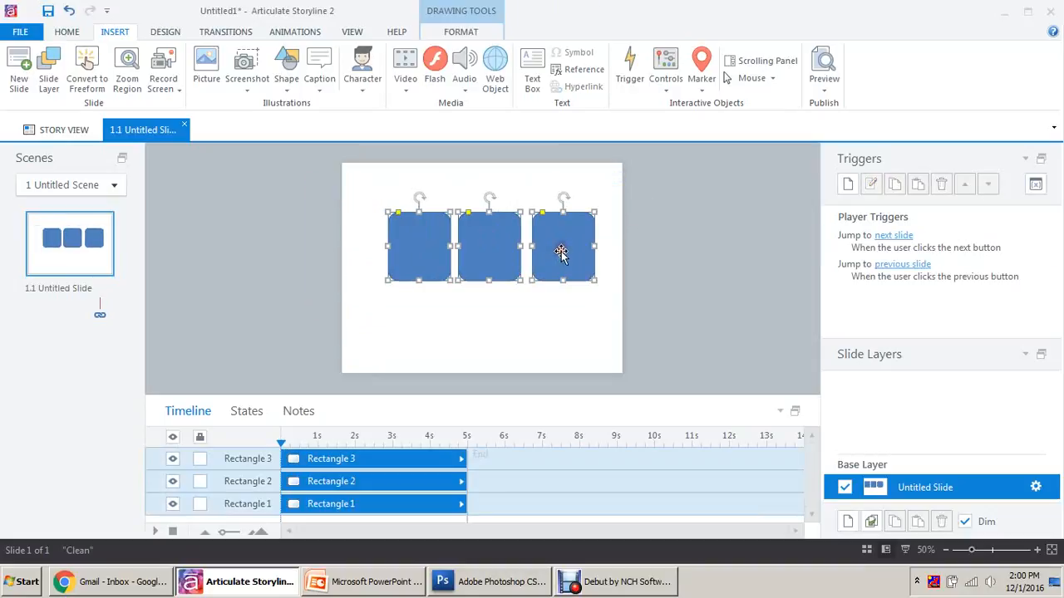
click(465, 33)
click(828, 52)
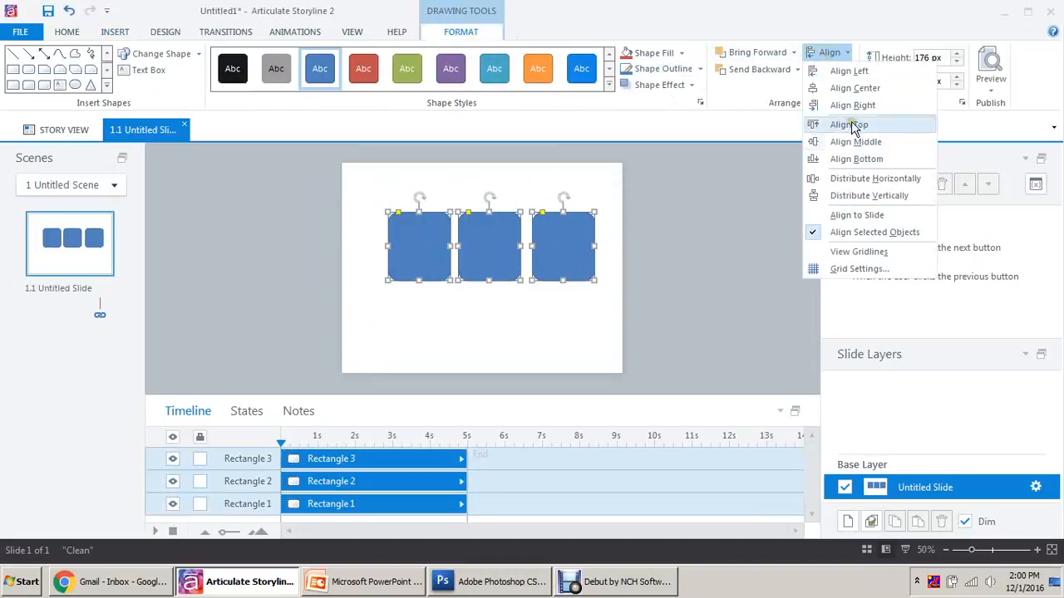
click(850, 177)
Nudge the row of three rectangles slightly left and up into its final position.
drag(641, 194, 374, 310)
key(Left)
key(Left)
key(Up)
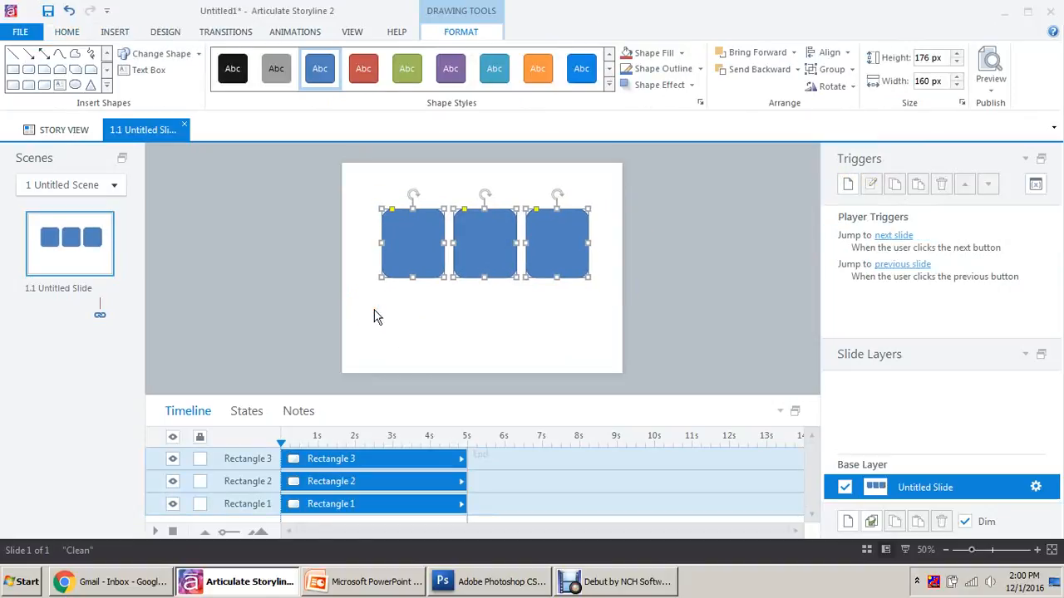
click(498, 337)
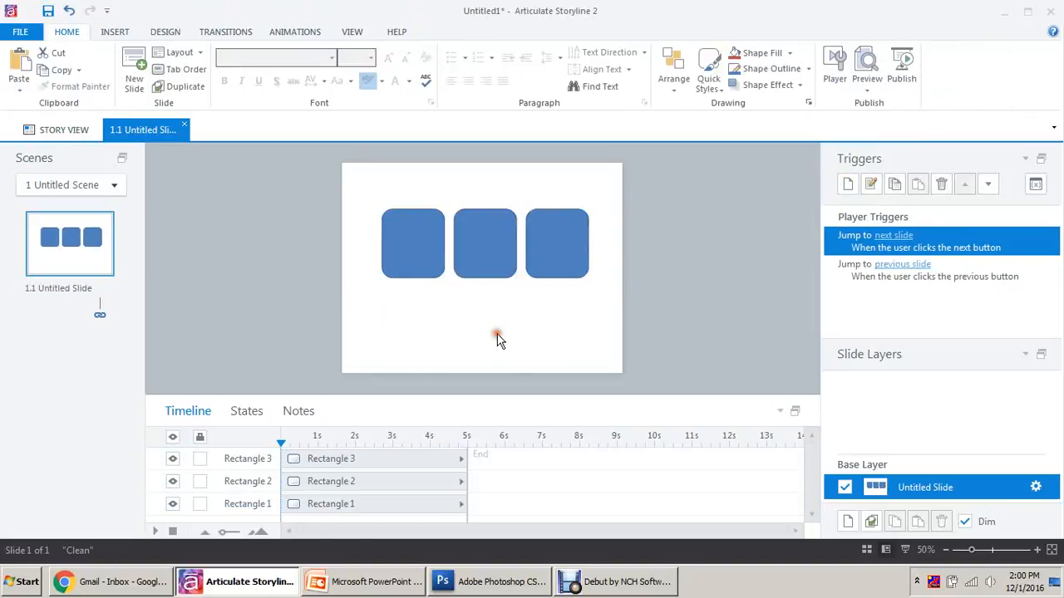
click(399, 225)
click(595, 356)
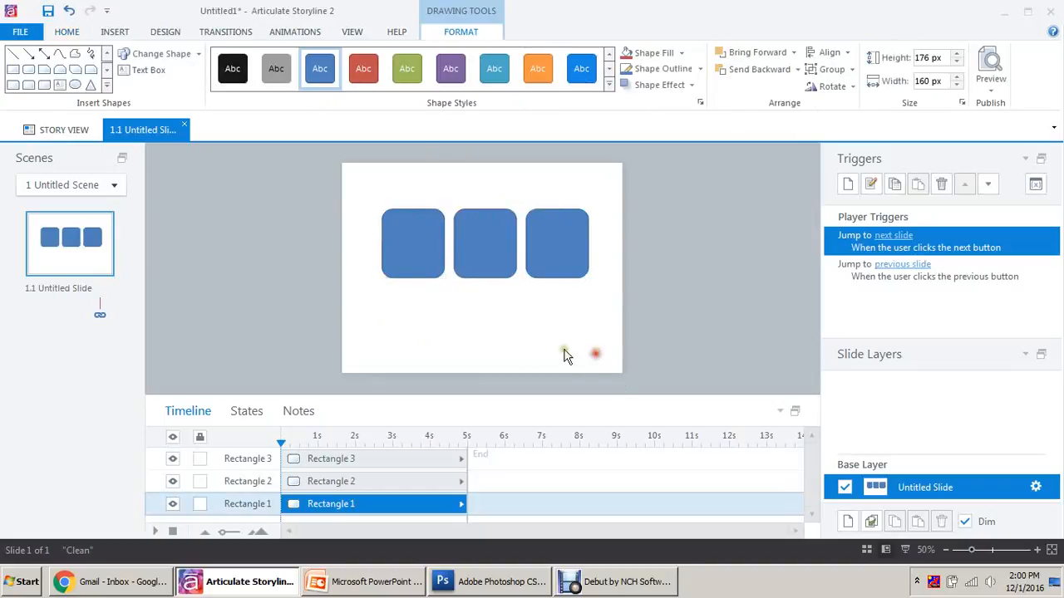
click(124, 34)
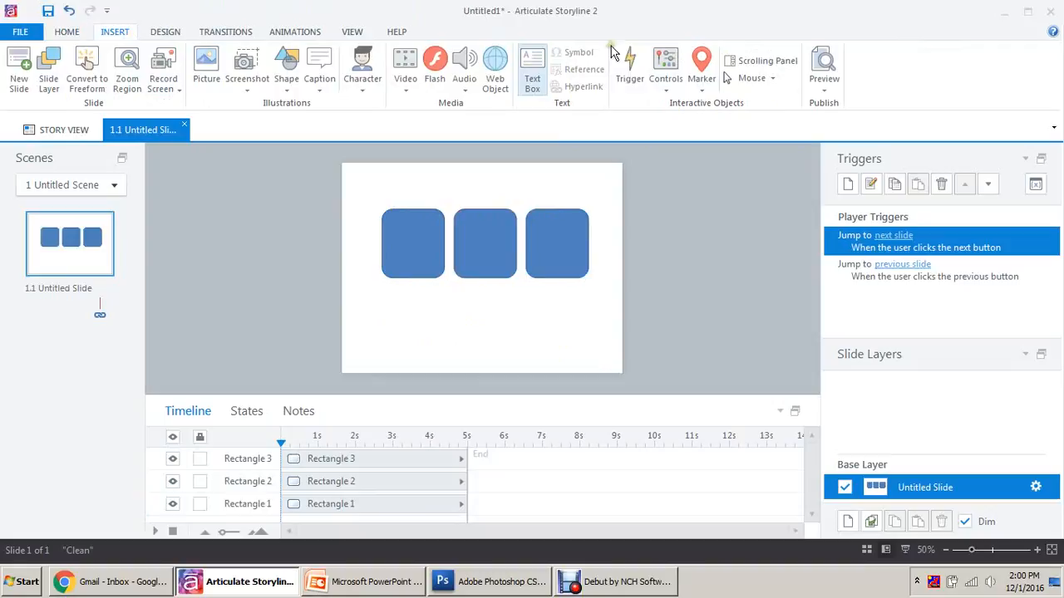
click(665, 68)
Add a new slide layer and draw a rectangle covering most of the slide.
click(730, 142)
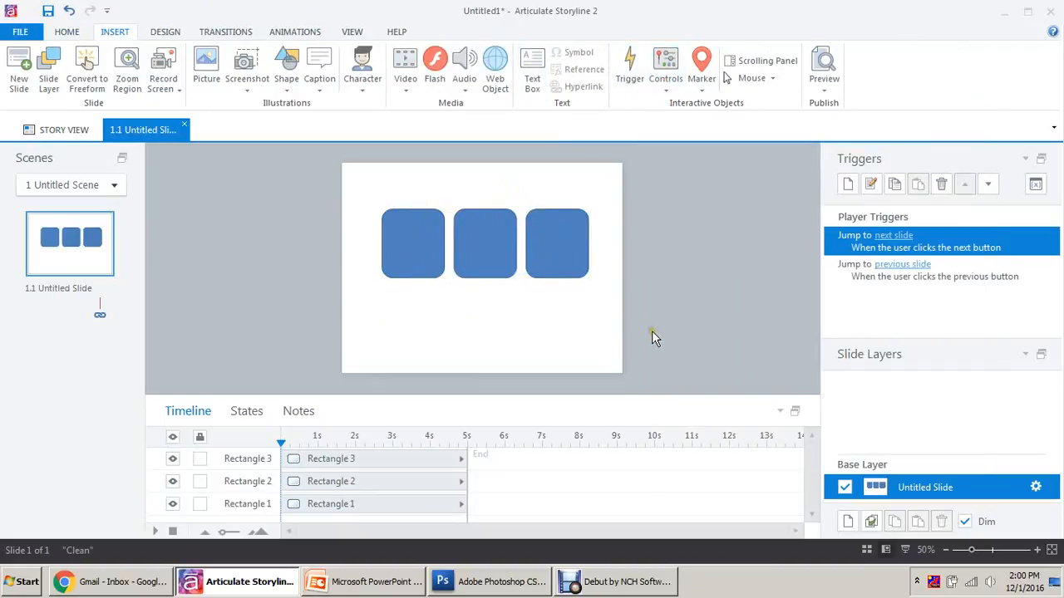
click(848, 522)
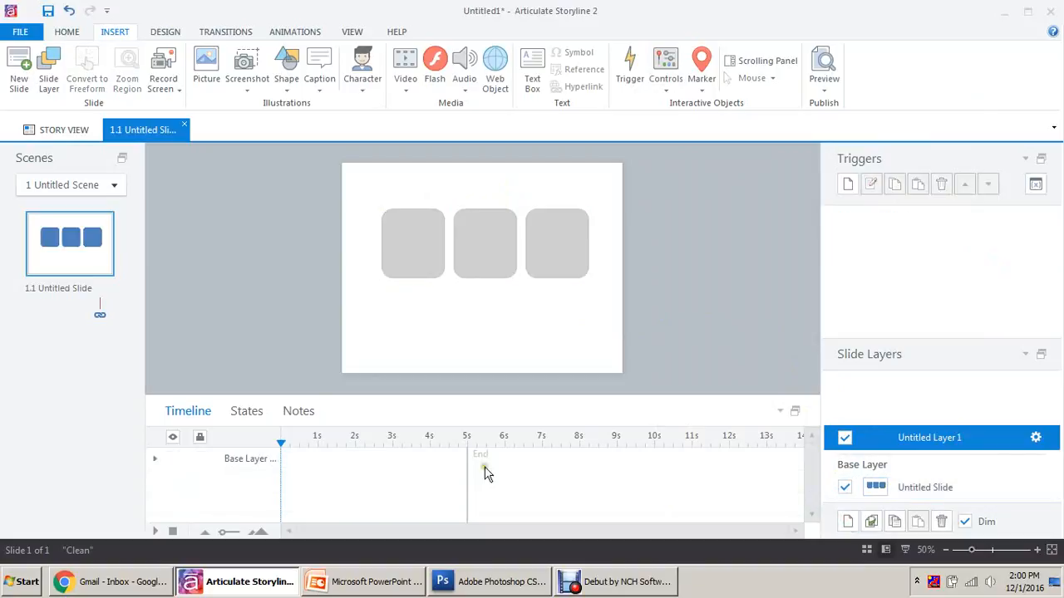
click(284, 74)
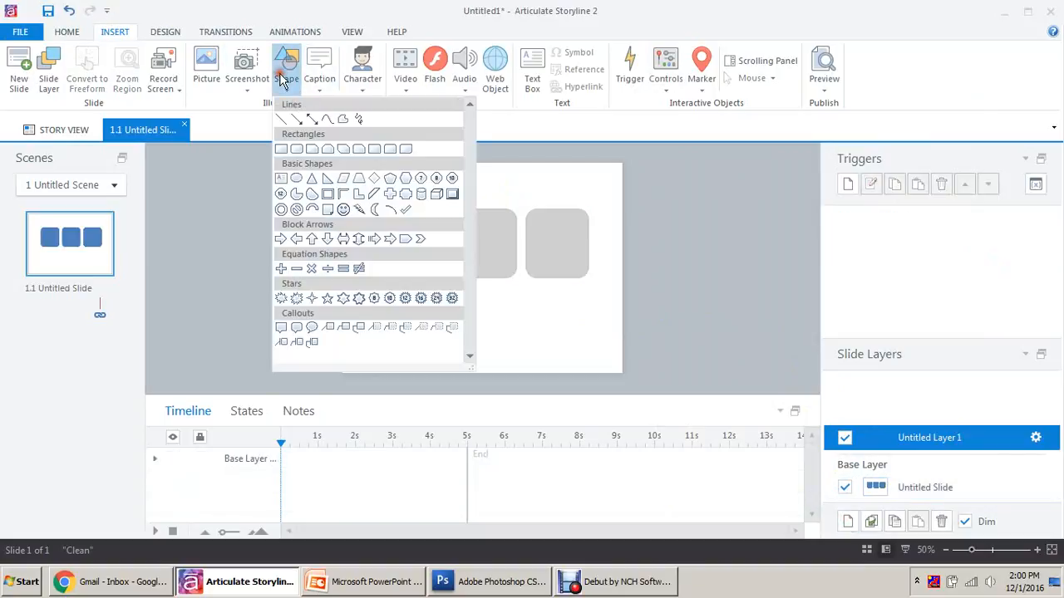
click(285, 147)
mouse_move(344, 184)
mouse_down()
mouse_move(348, 176)
mouse_move(620, 360)
mouse_move(370, 192)
mouse_move(618, 340)
mouse_move(617, 352)
mouse_up()
click(613, 357)
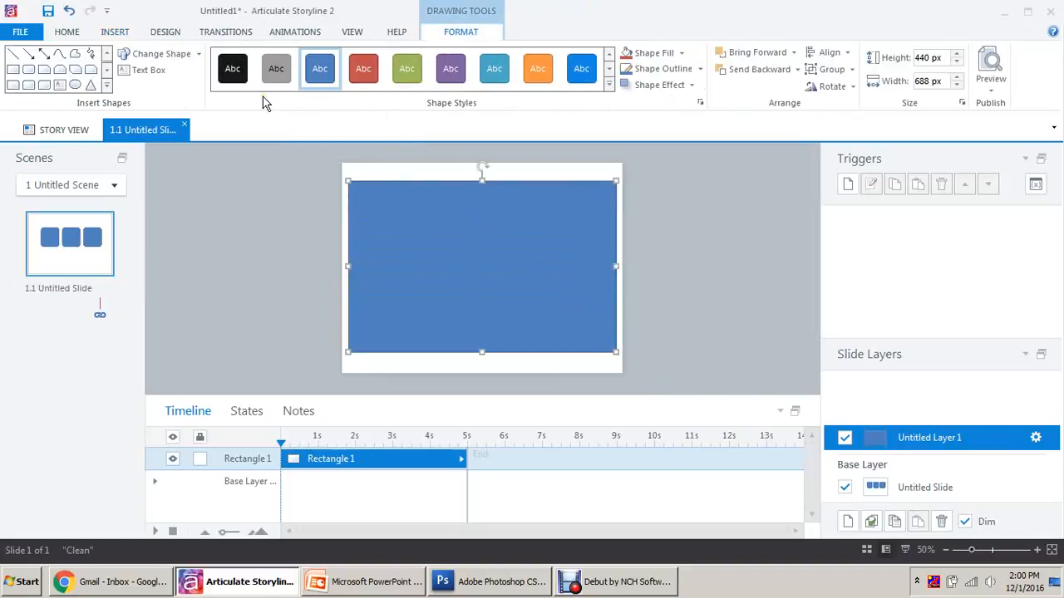
Give the rectangle a light grey shape style and centre it on the slide.
click(610, 84)
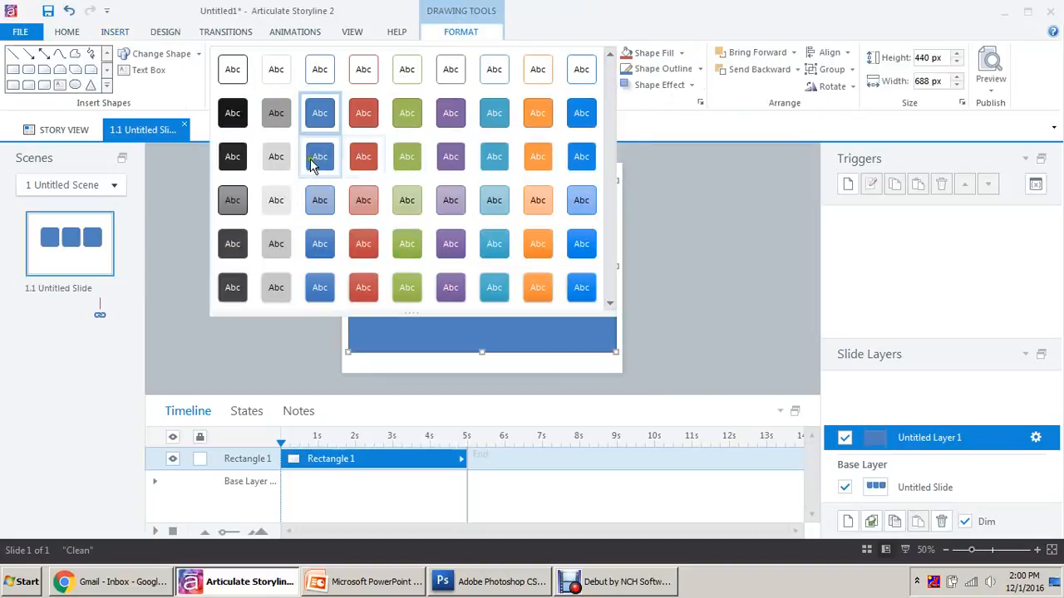
click(277, 158)
click(828, 52)
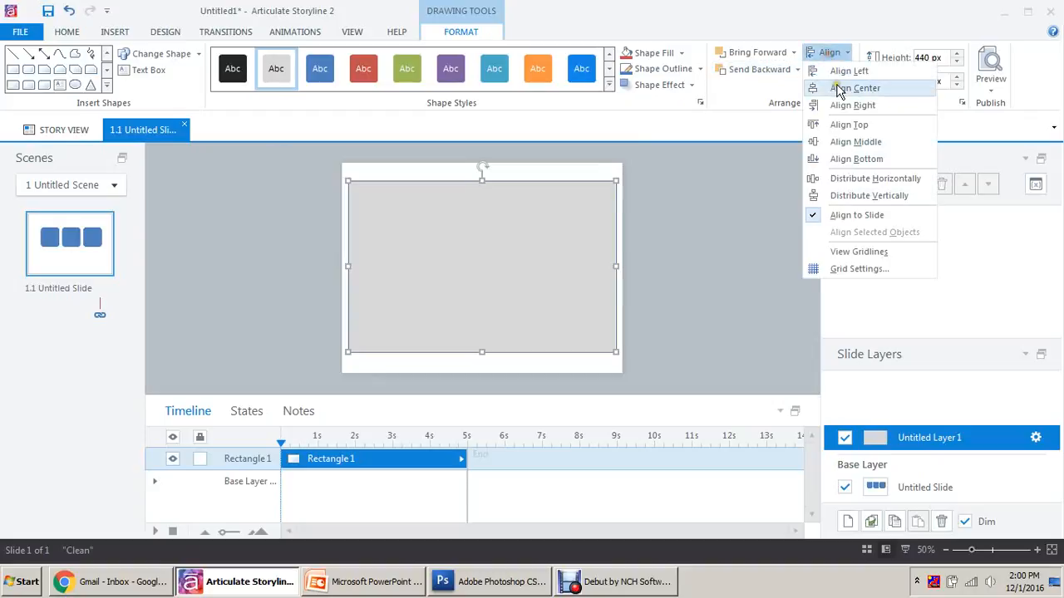
click(853, 142)
click(683, 232)
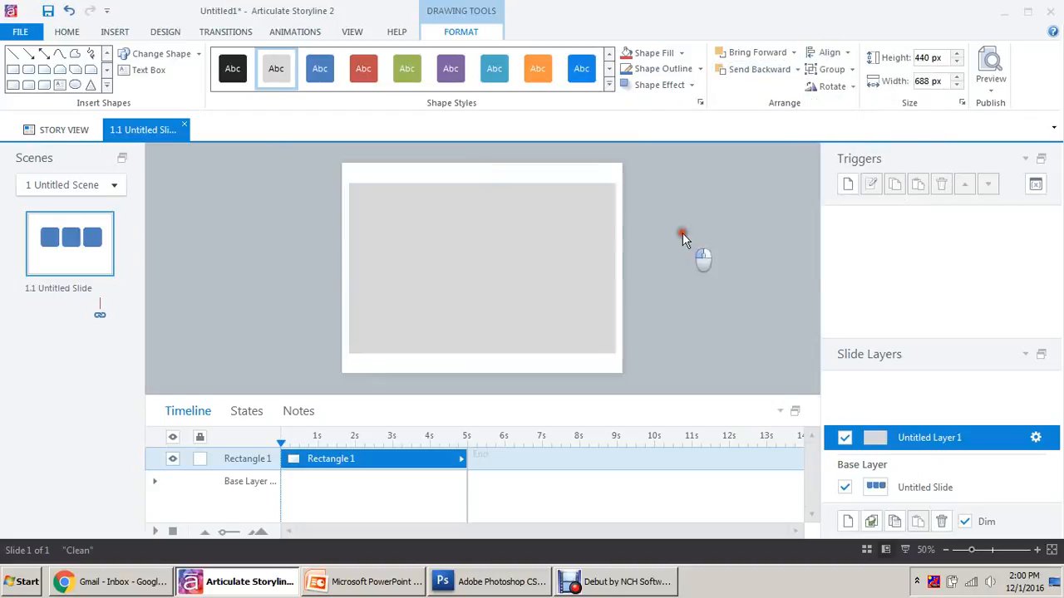
click(115, 32)
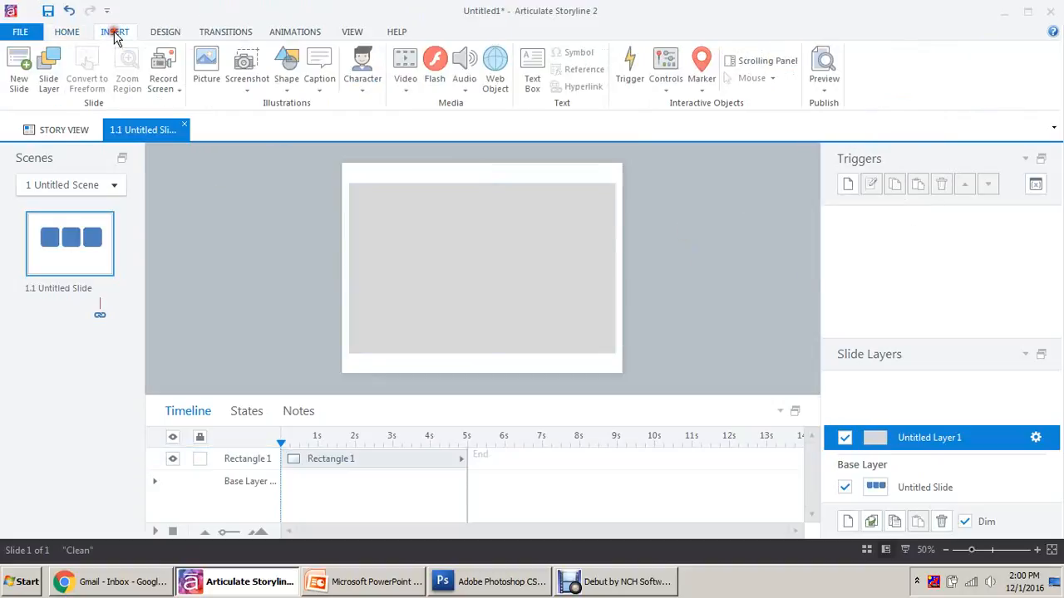
Draw a Multiply X shape at the grey rectangle's top-right corner.
click(285, 77)
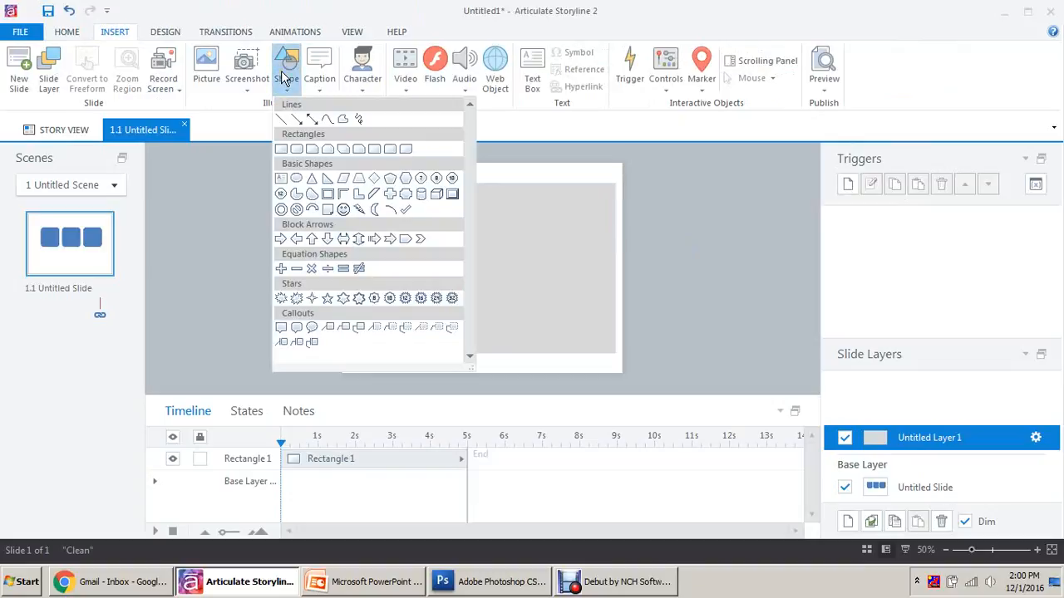
click(312, 268)
click(590, 187)
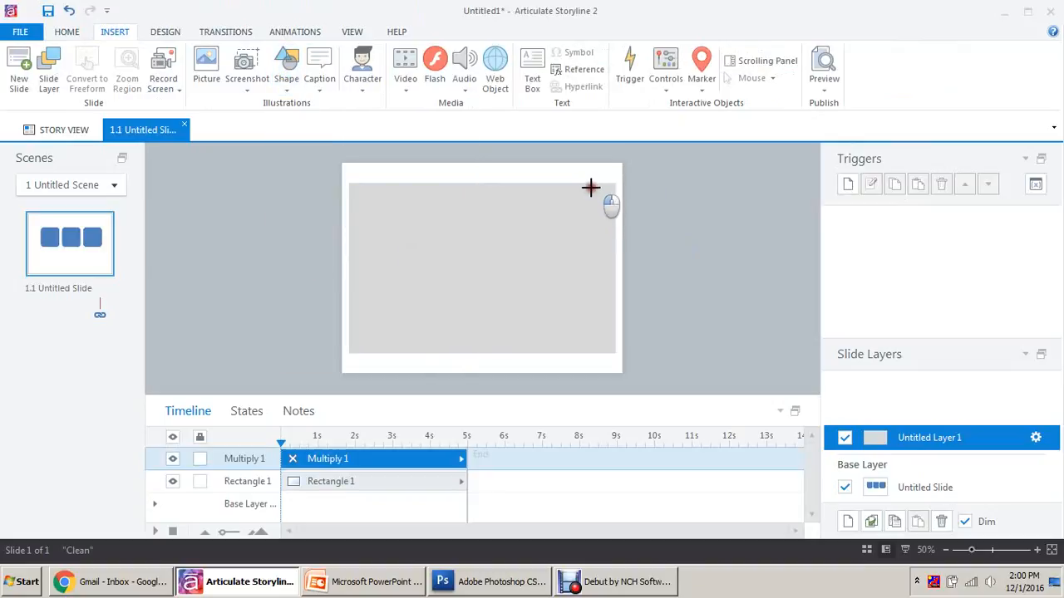
drag(590, 187, 619, 210)
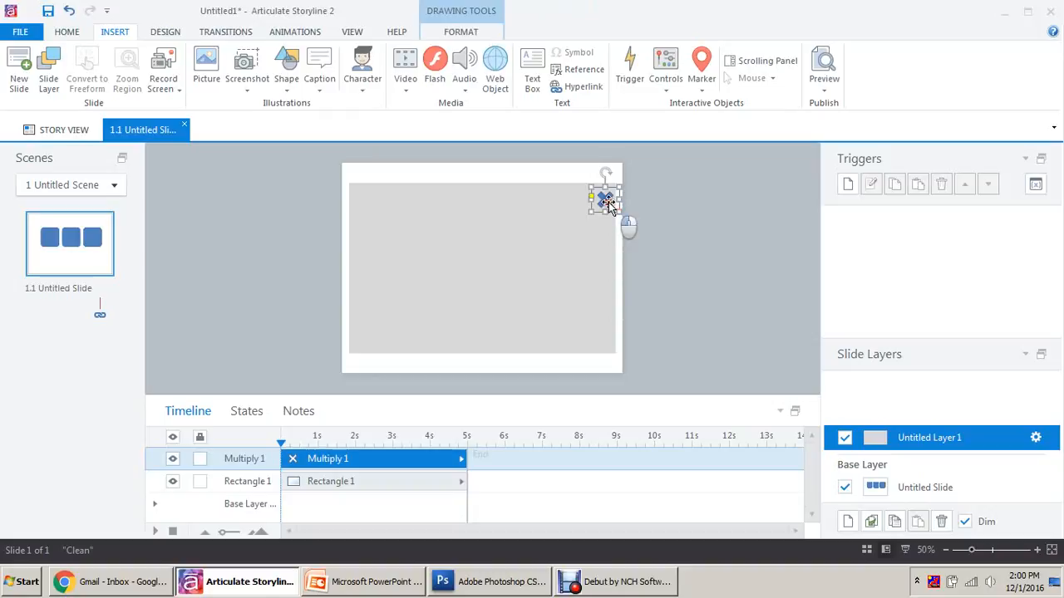
Apply the red shape style to the X shape and reselect it.
click(460, 32)
click(609, 84)
click(374, 111)
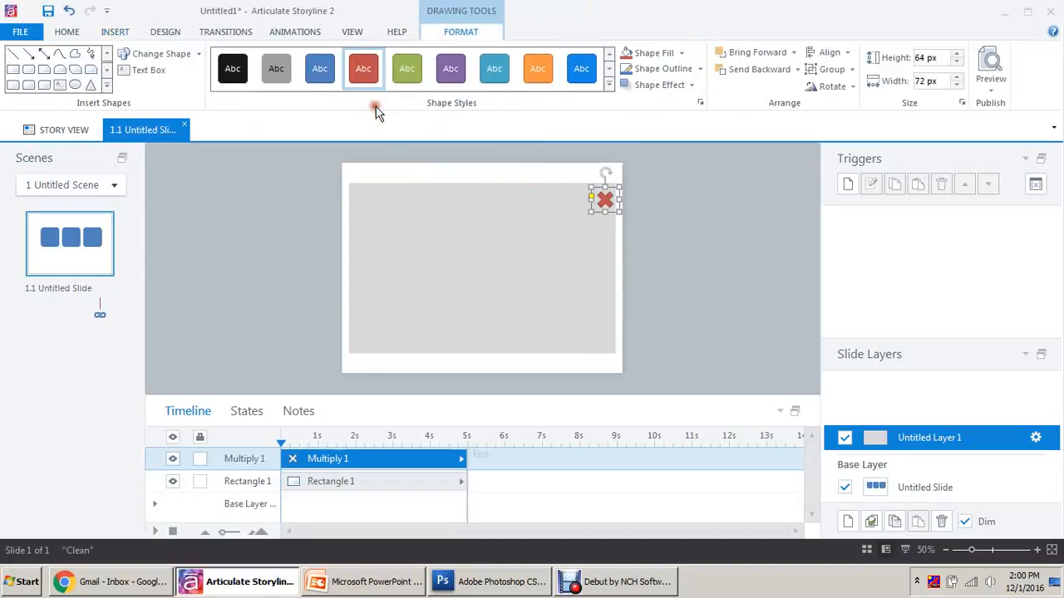
click(650, 206)
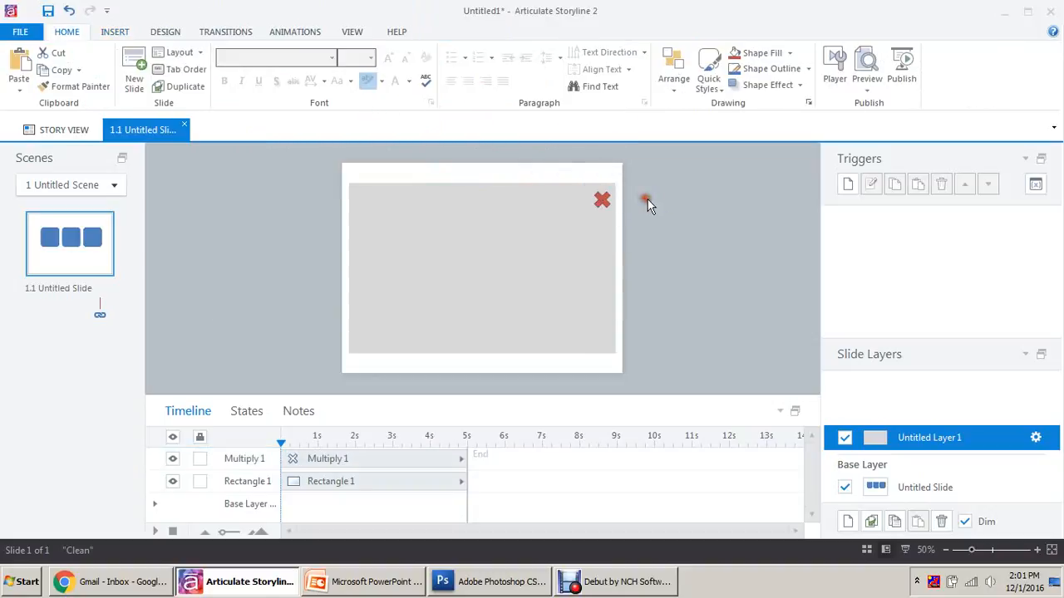
scroll(649, 204, up, 2)
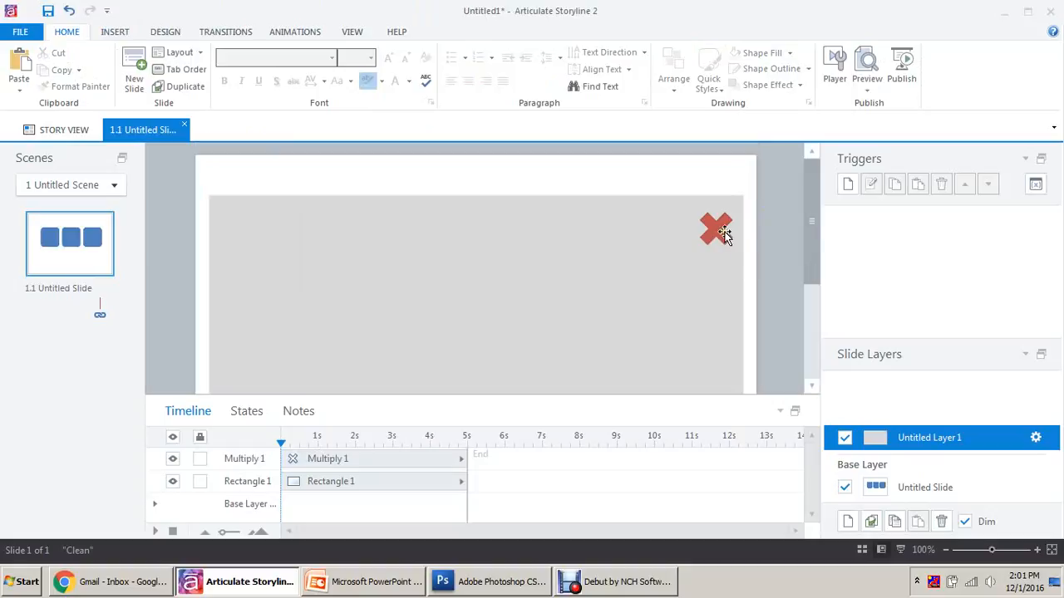
click(724, 236)
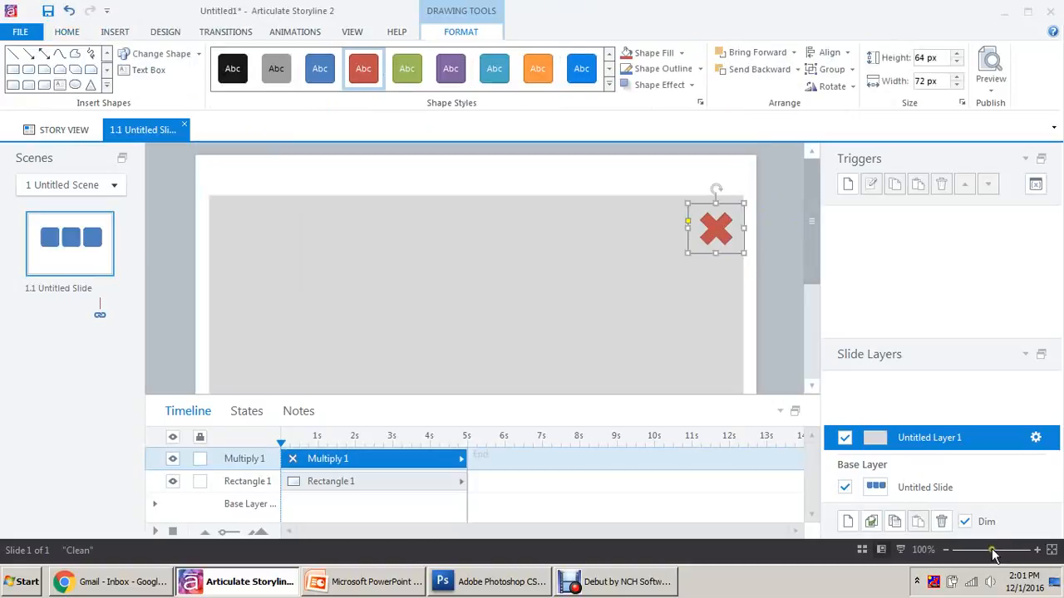
click(766, 217)
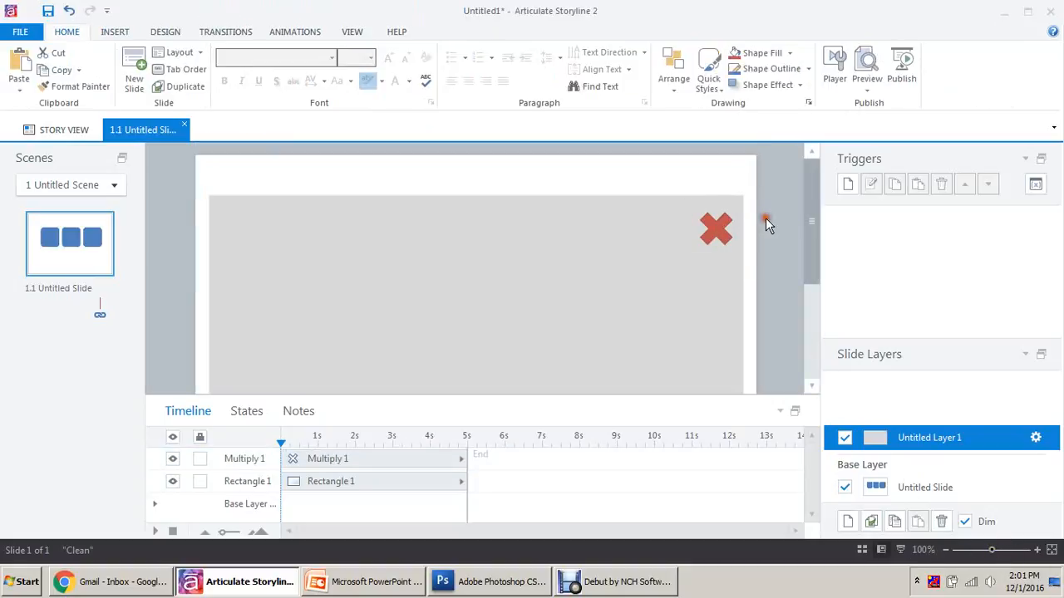
click(718, 225)
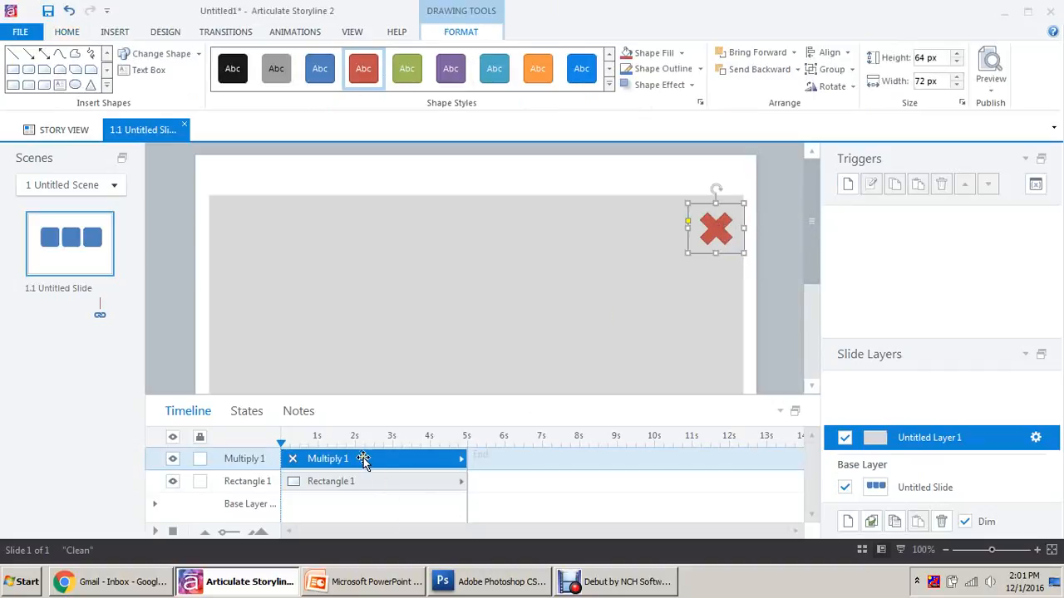
Add a trigger that hides this layer when the X shape is clicked.
click(848, 184)
click(541, 217)
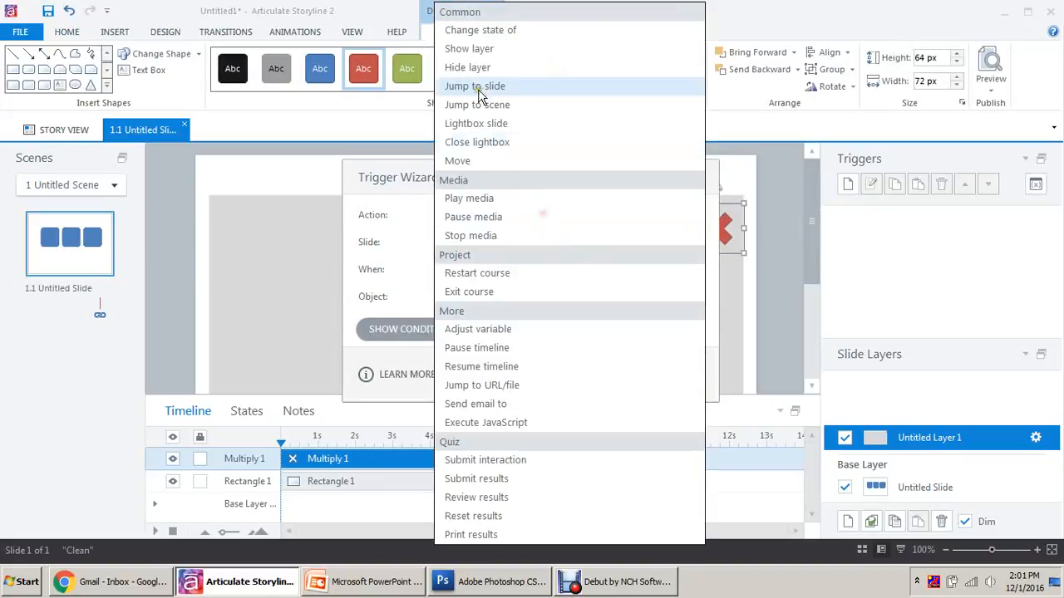
click(474, 66)
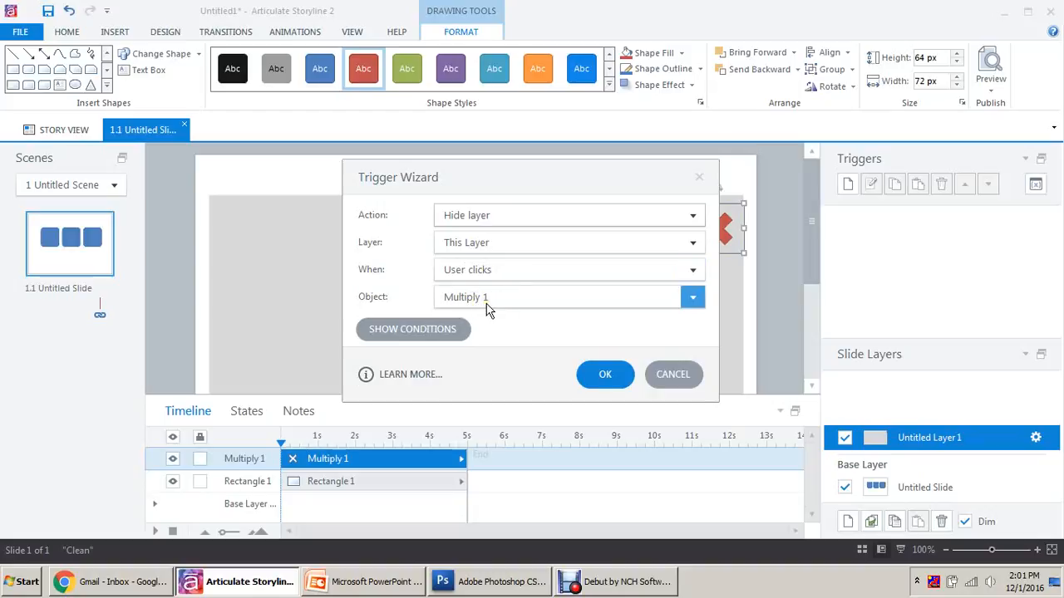
click(610, 371)
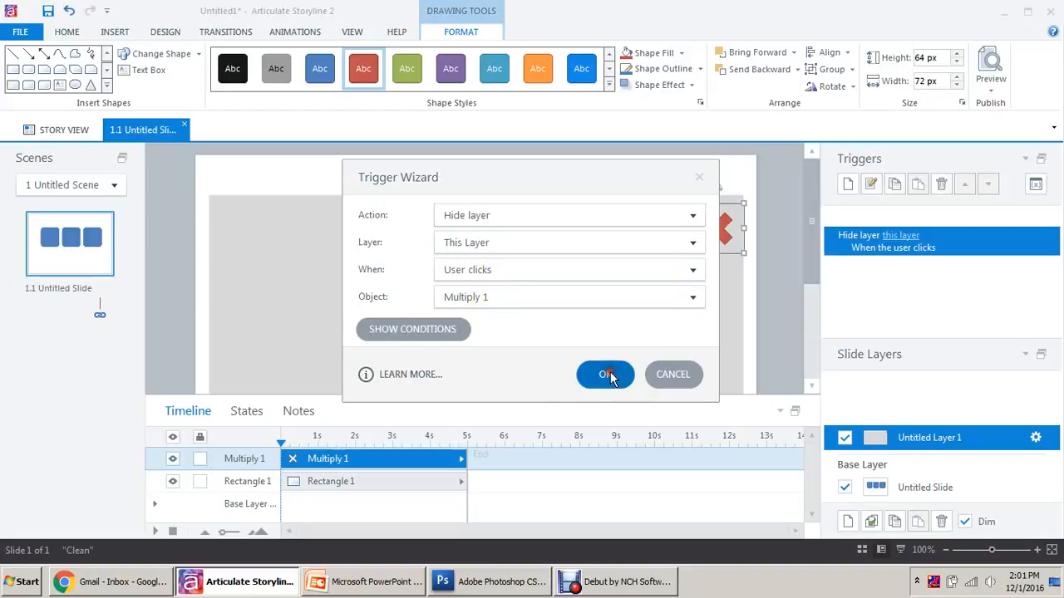
Rename the Multiply 1 object to Close.
double_click(249, 460)
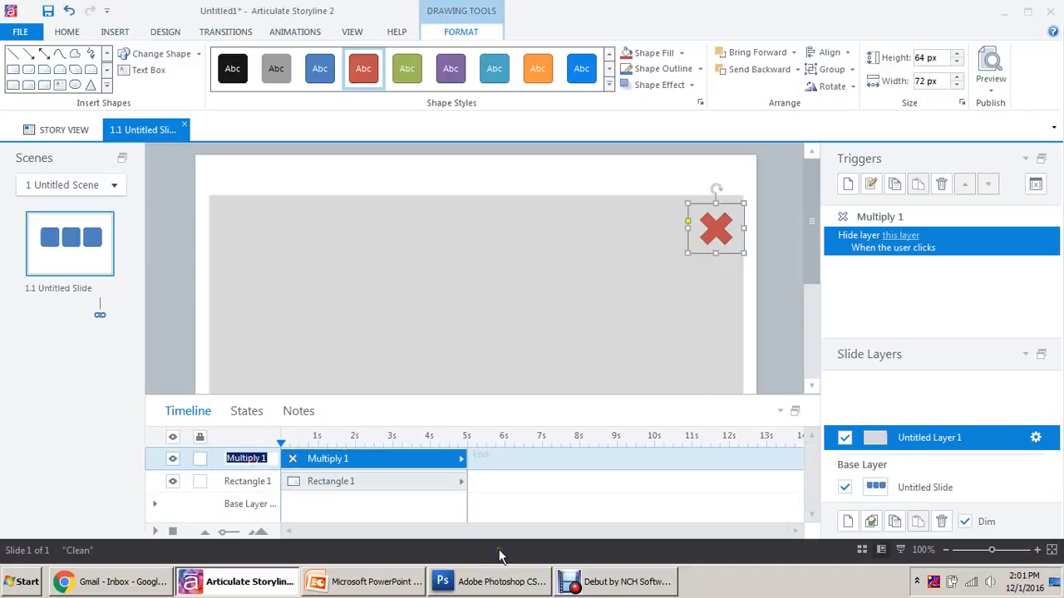
text(cl)
key(Return)
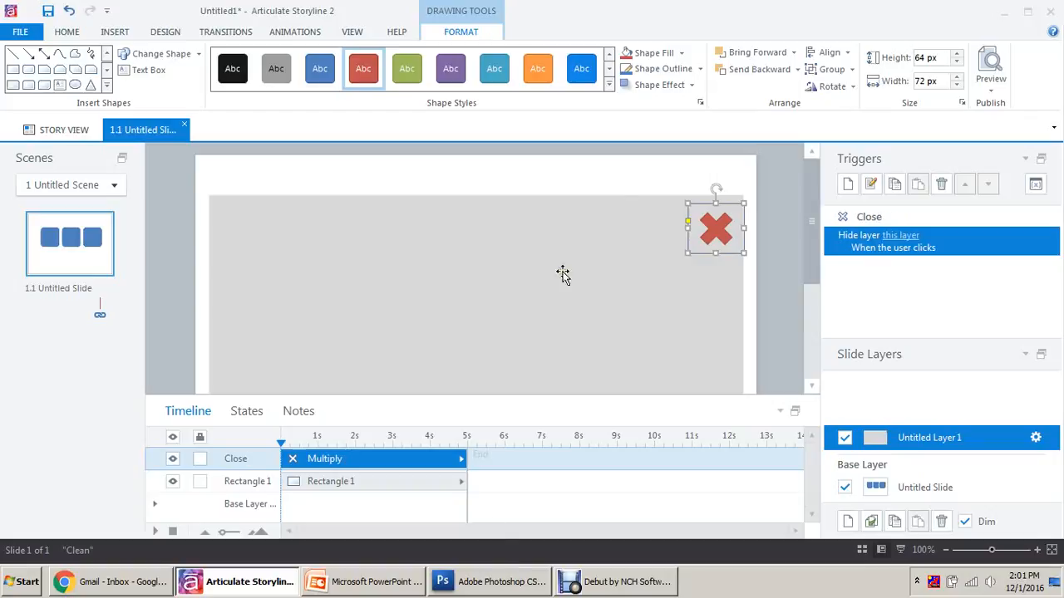
click(859, 261)
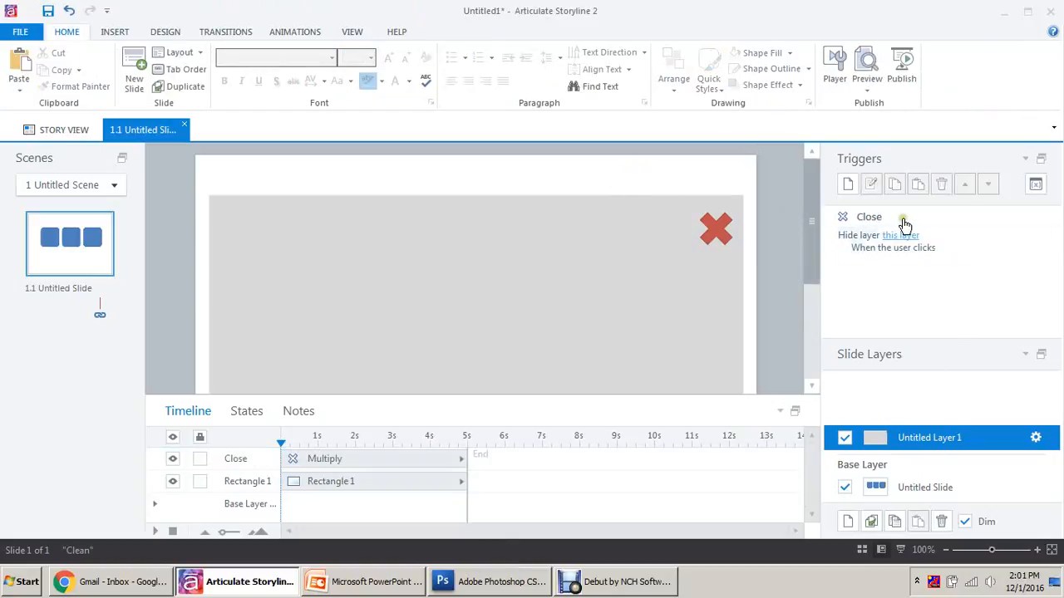
Rename the popup layer Layer1 and duplicate it as Layer2.
double_click(937, 437)
text(Lay)
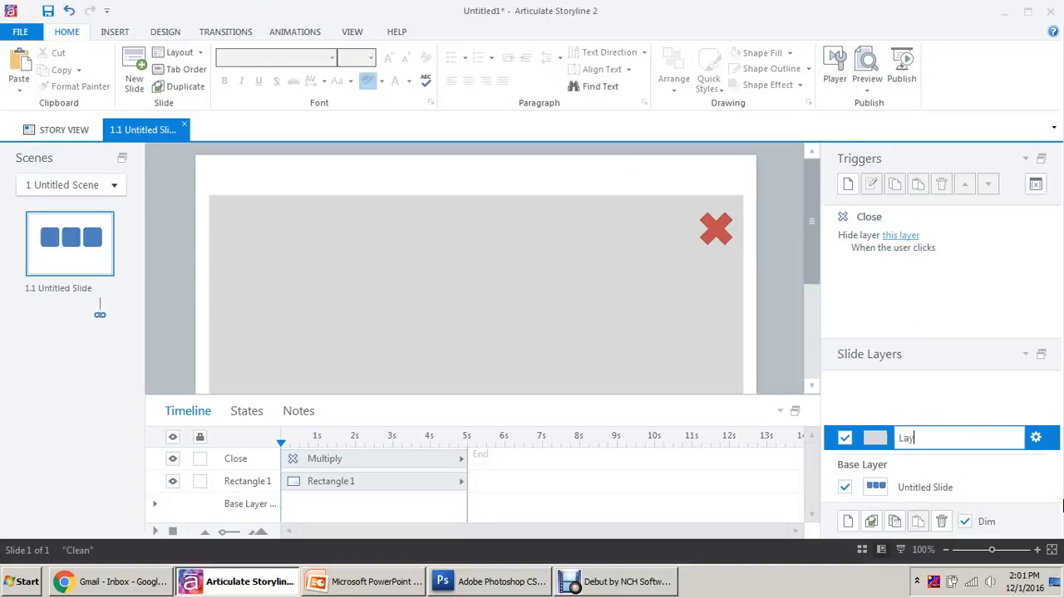
text(er1)
key(Return)
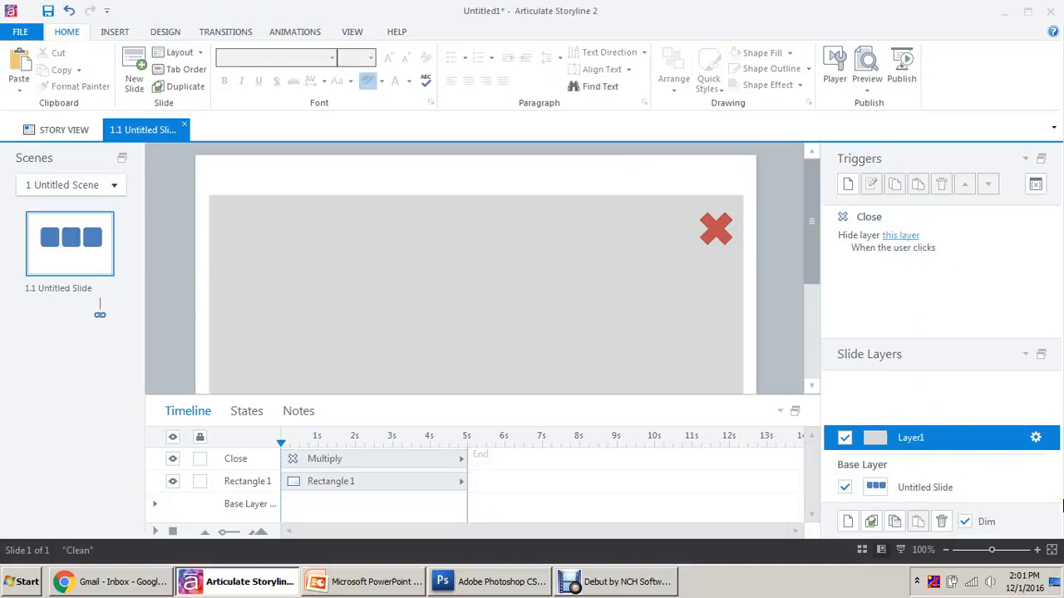
right_click(952, 442)
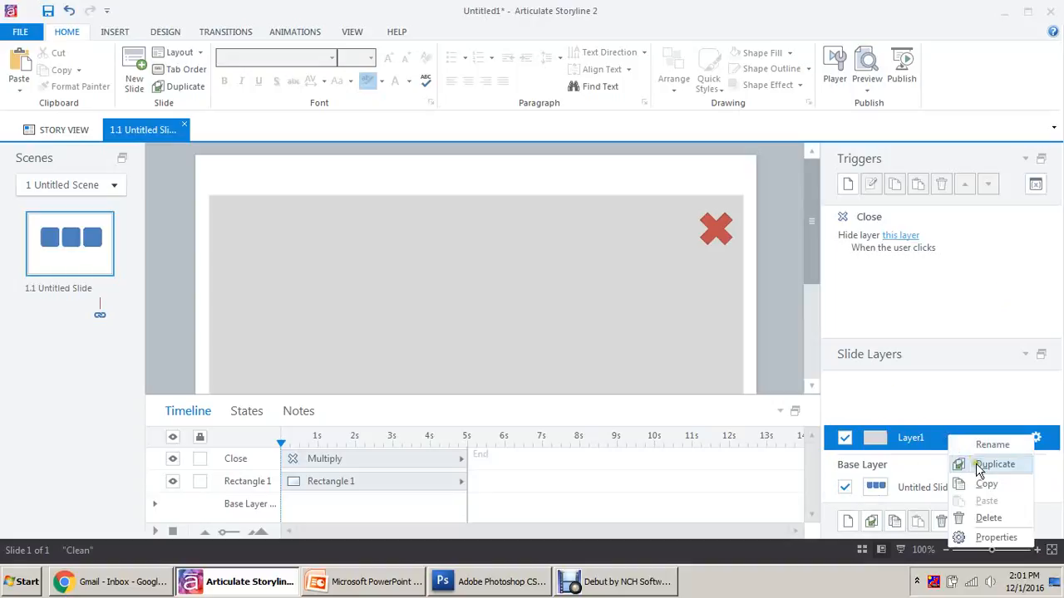
click(964, 463)
drag(924, 414, 1015, 415)
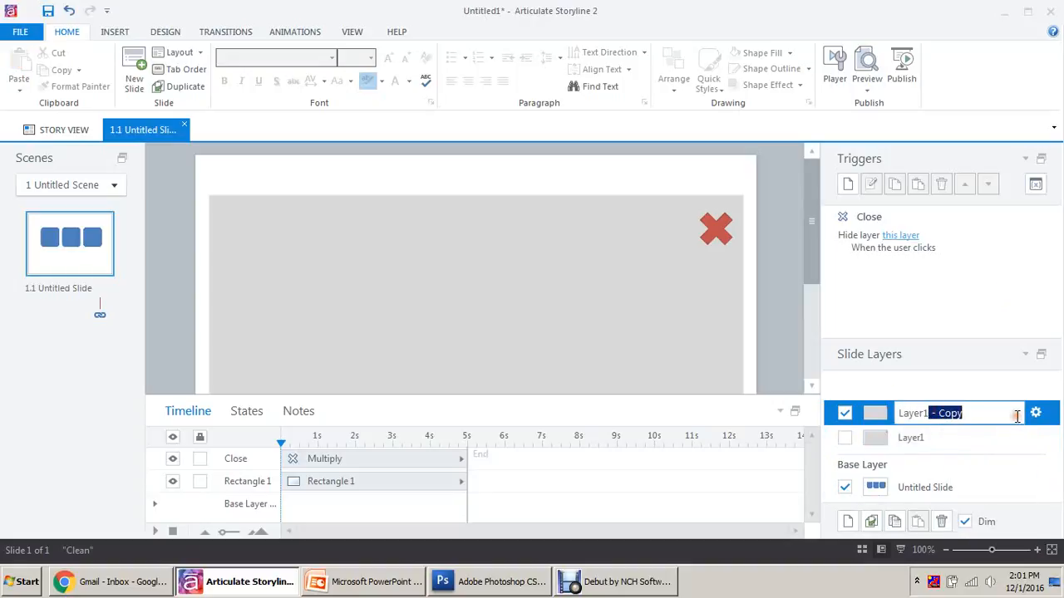
key(BackSpace)
text(2)
key(Return)
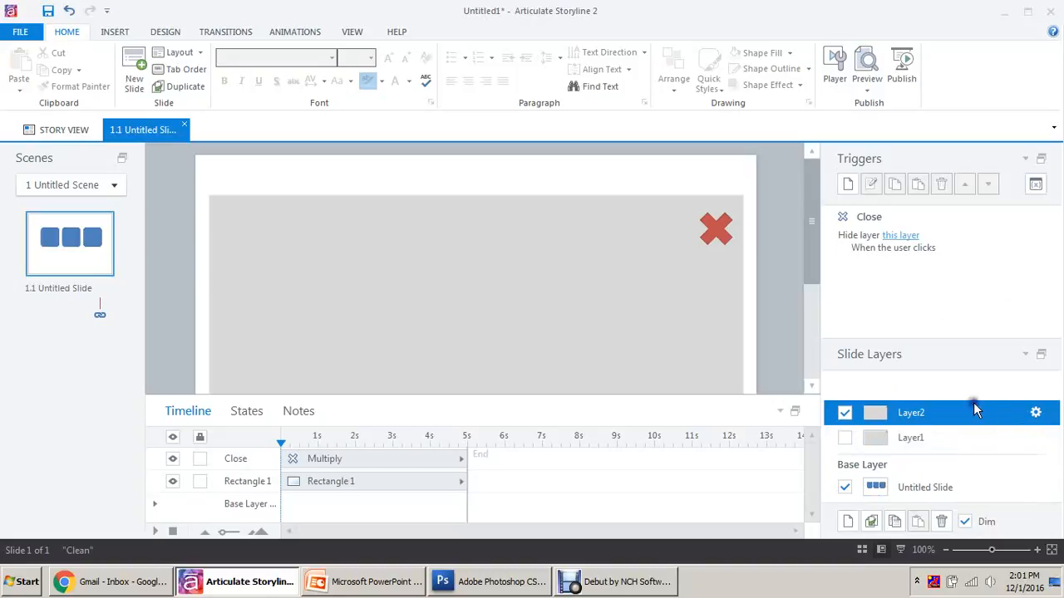
Duplicate Layer2 as Layer3, then return to the base layer.
right_click(973, 403)
click(1007, 430)
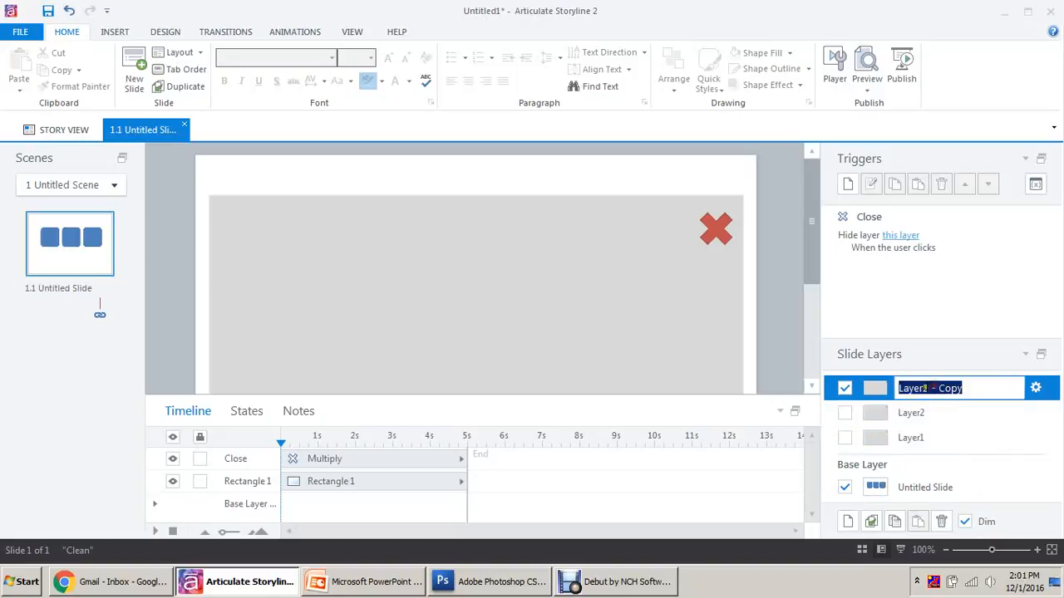
drag(924, 388, 1049, 395)
text(3)
key(Return)
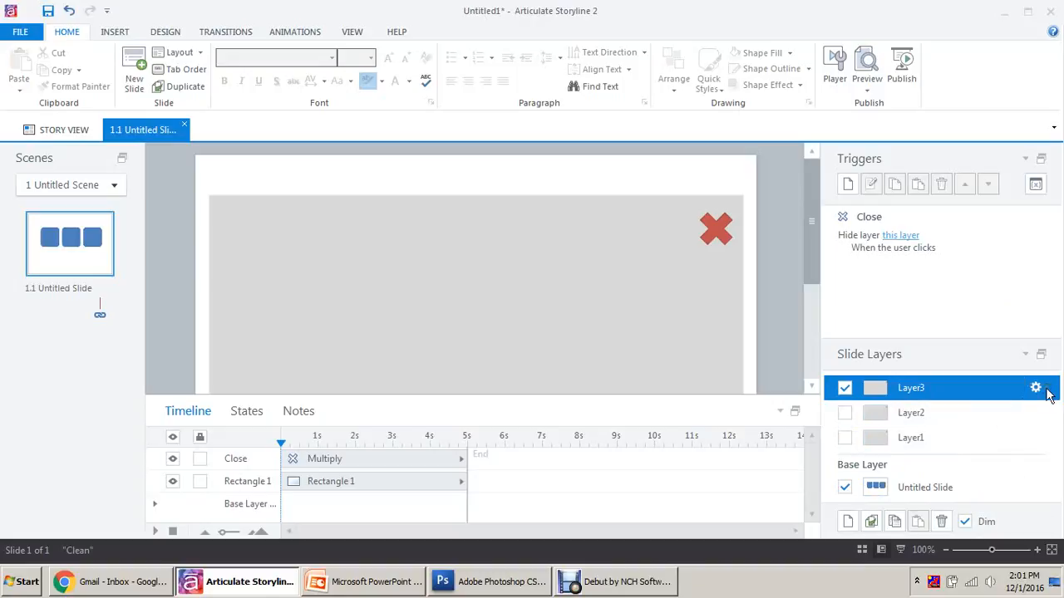
click(944, 487)
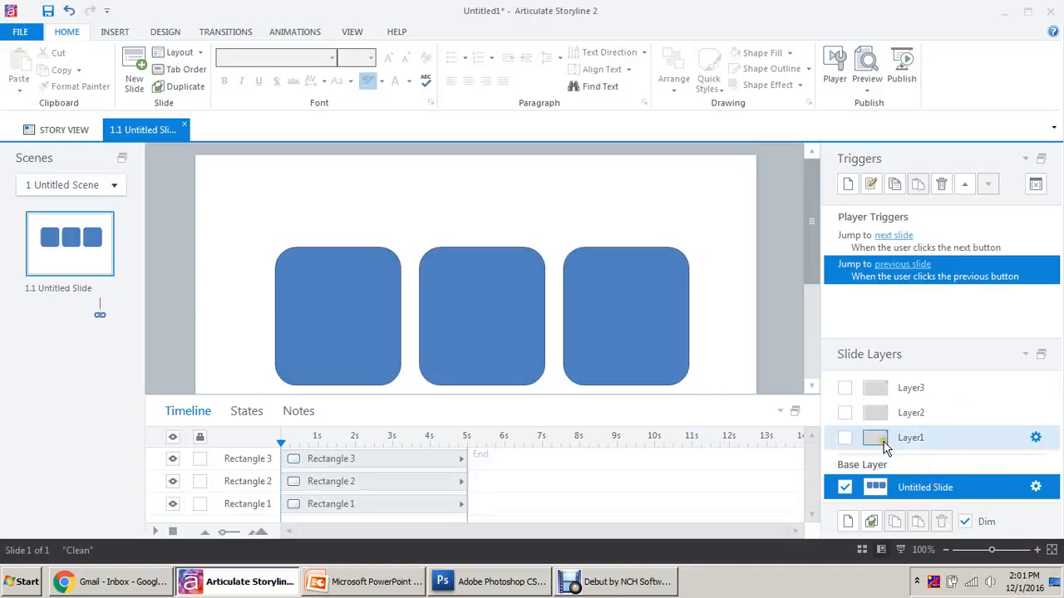
Colour the middle rectangle red and the right rectangle purple.
click(442, 299)
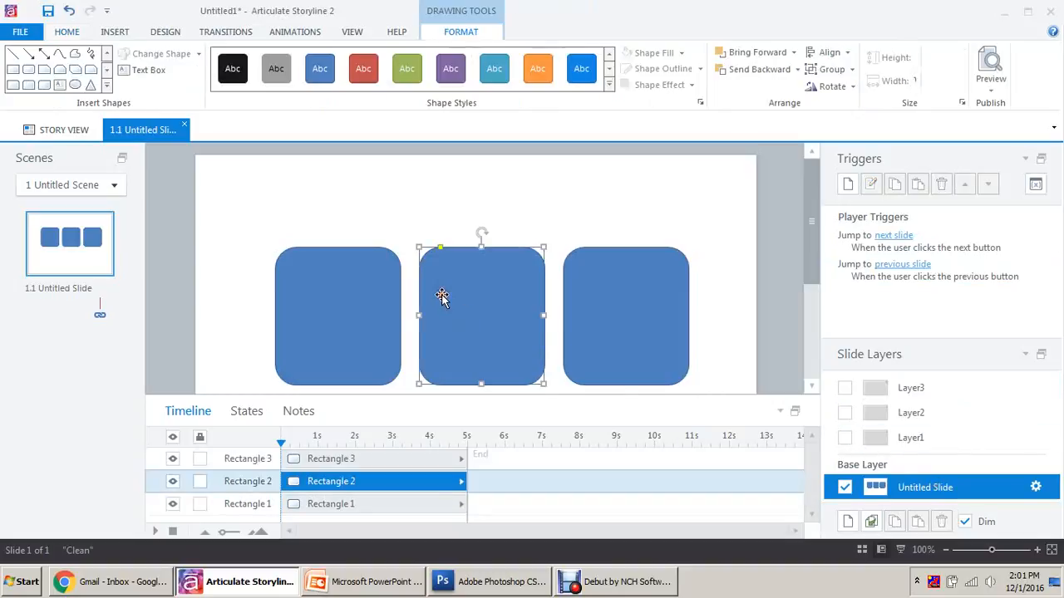
click(366, 73)
click(619, 292)
click(455, 77)
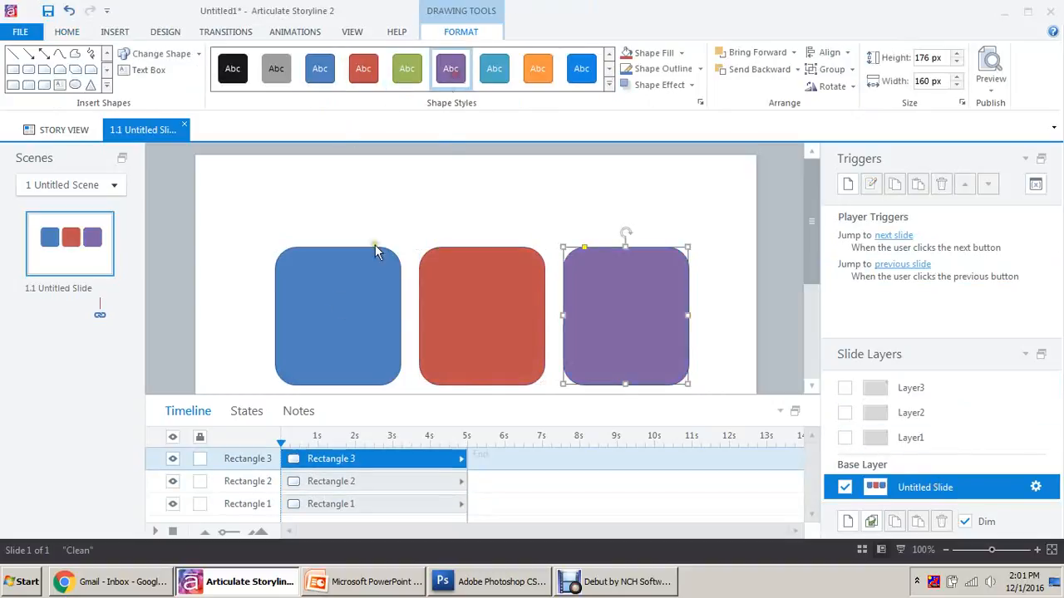
click(332, 308)
click(463, 209)
click(474, 291)
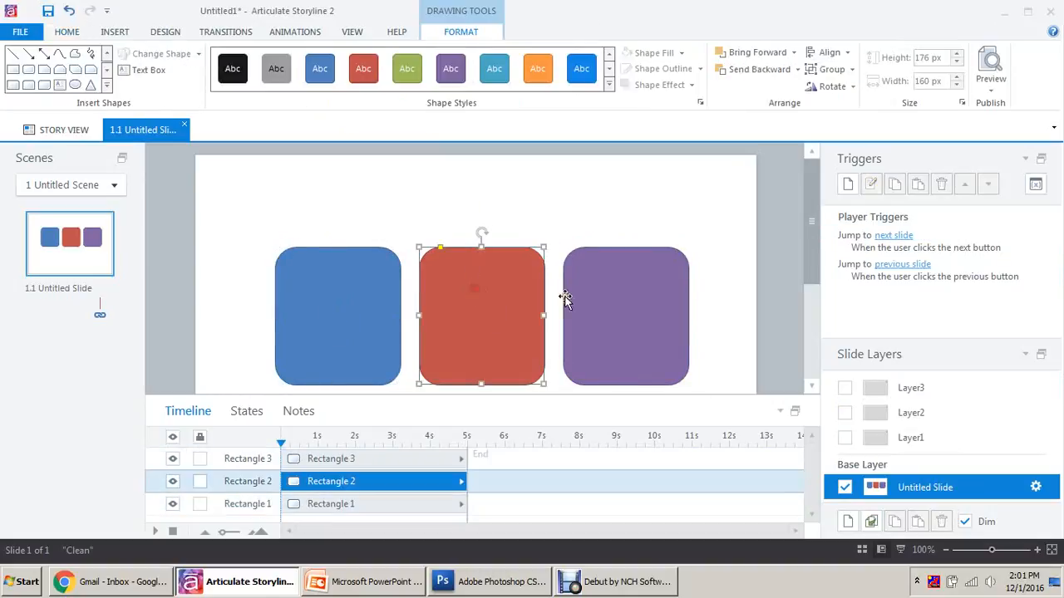
click(654, 314)
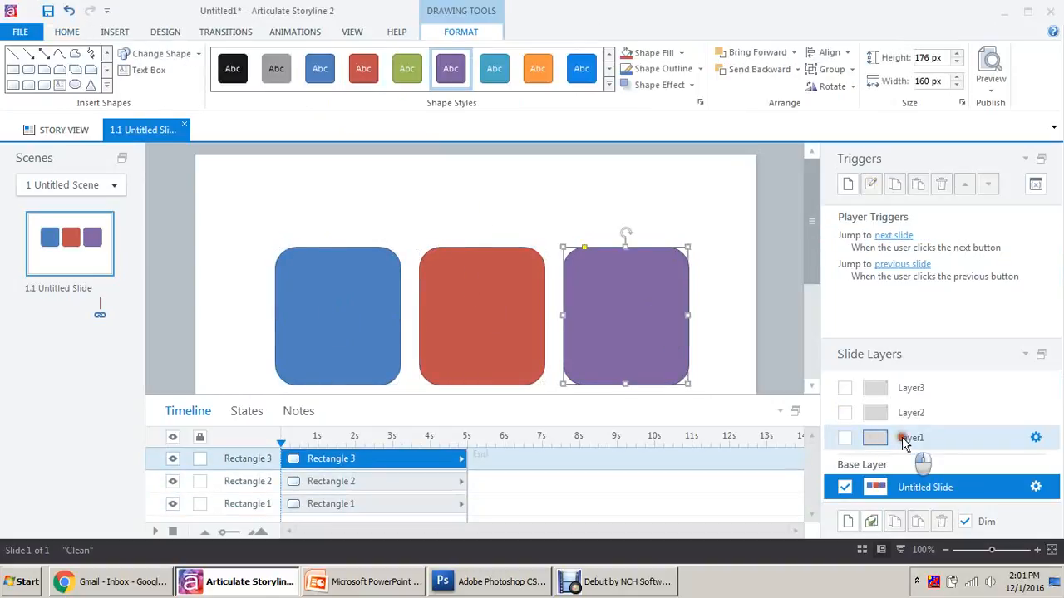
Style the panels blue on Layer1, red on Layer2 and purple on Layer3.
click(910, 439)
click(493, 230)
click(320, 68)
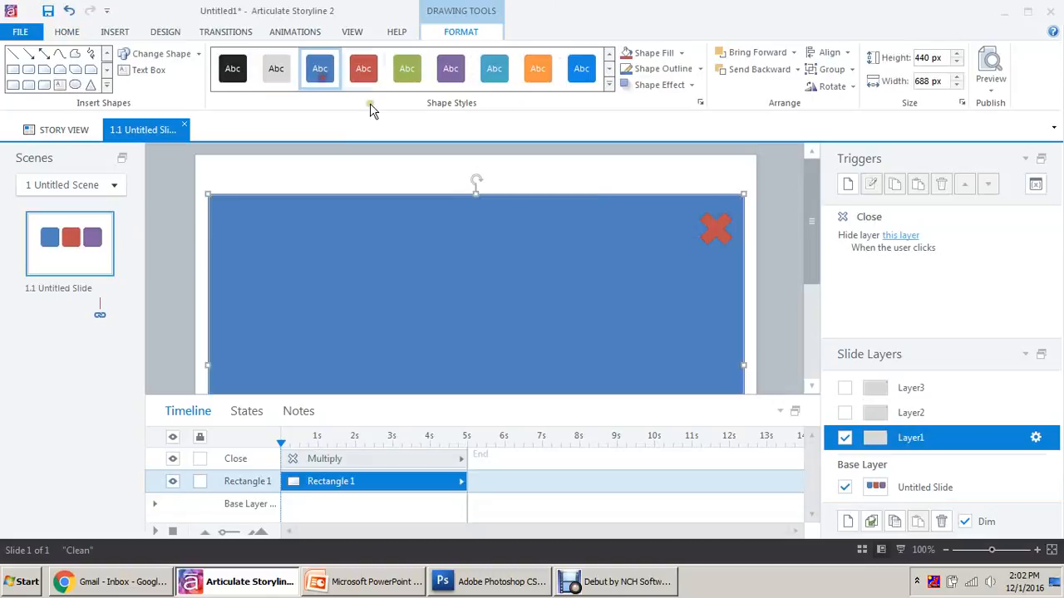
click(913, 412)
click(568, 276)
click(363, 68)
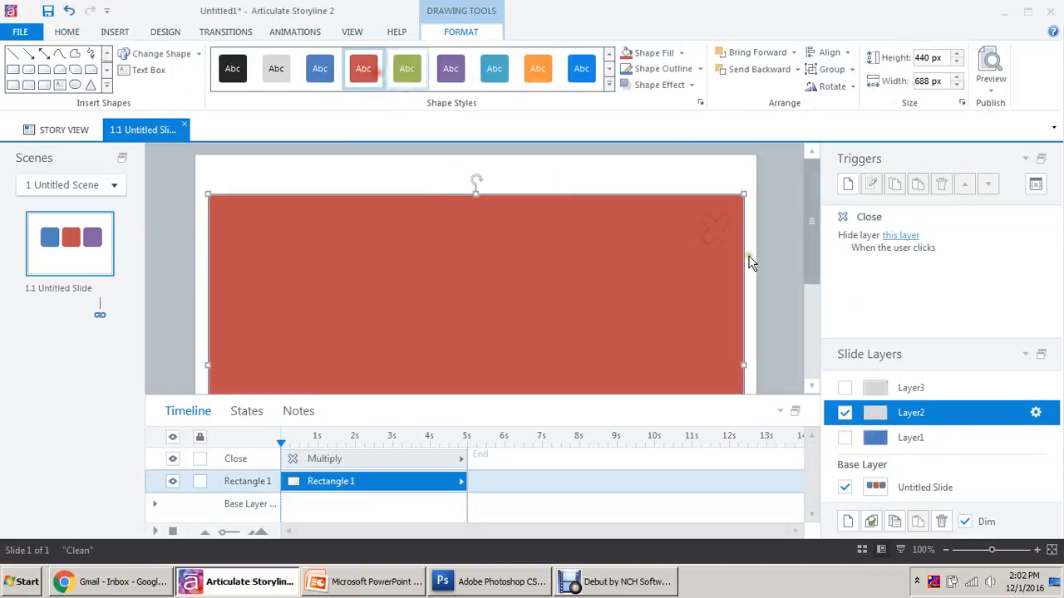
click(914, 389)
click(551, 298)
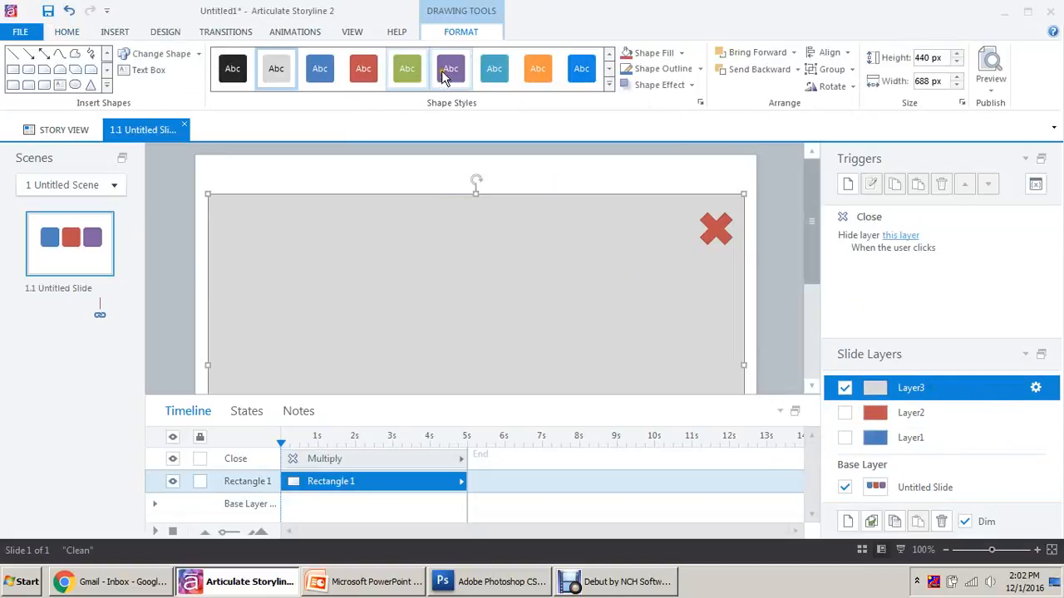
click(444, 70)
click(934, 487)
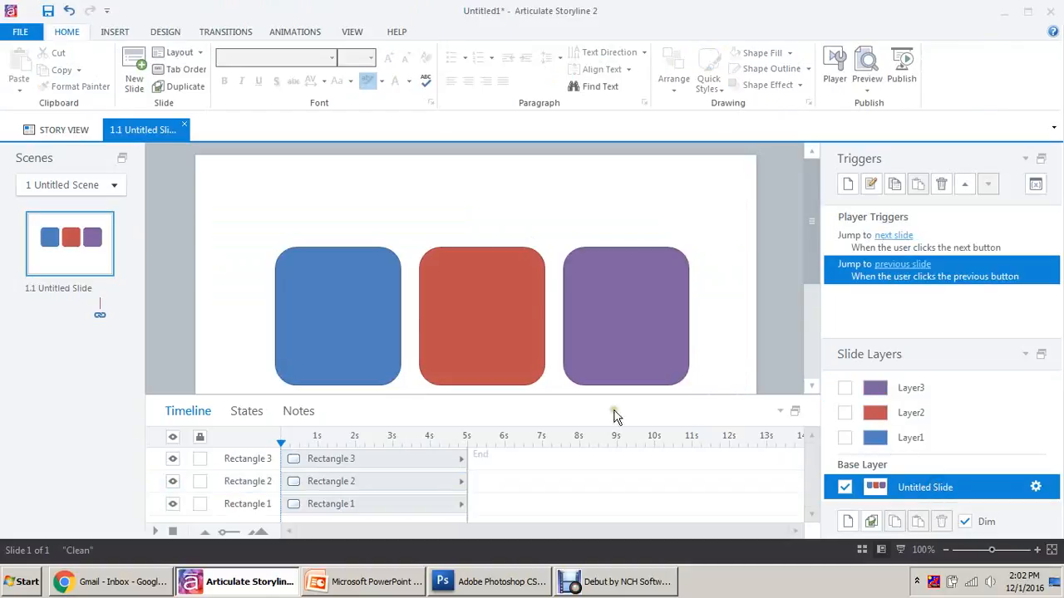
Add a trigger so clicking the blue rectangle shows Layer1.
click(1051, 550)
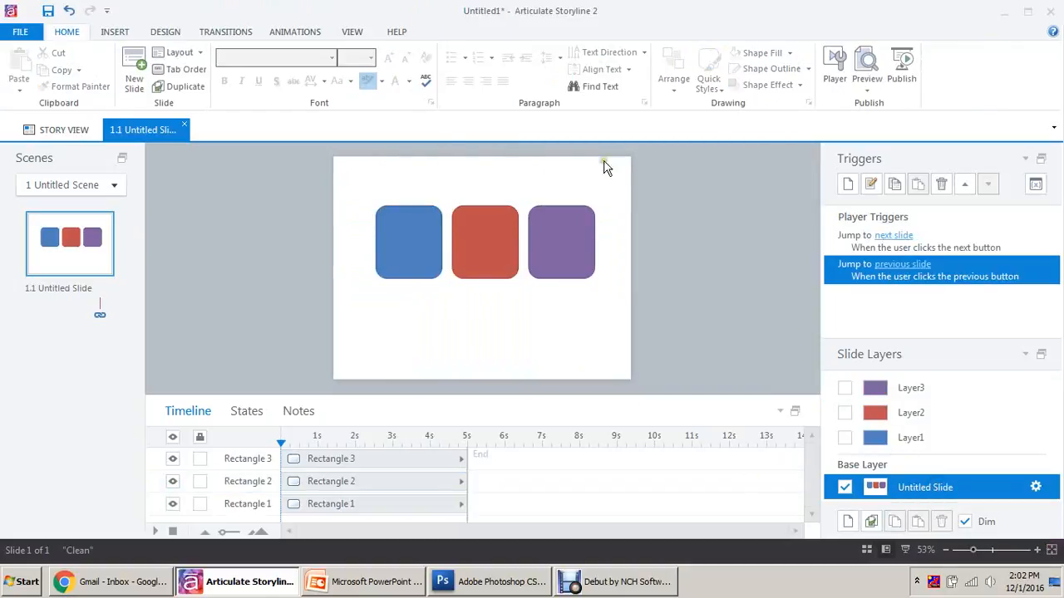
click(421, 264)
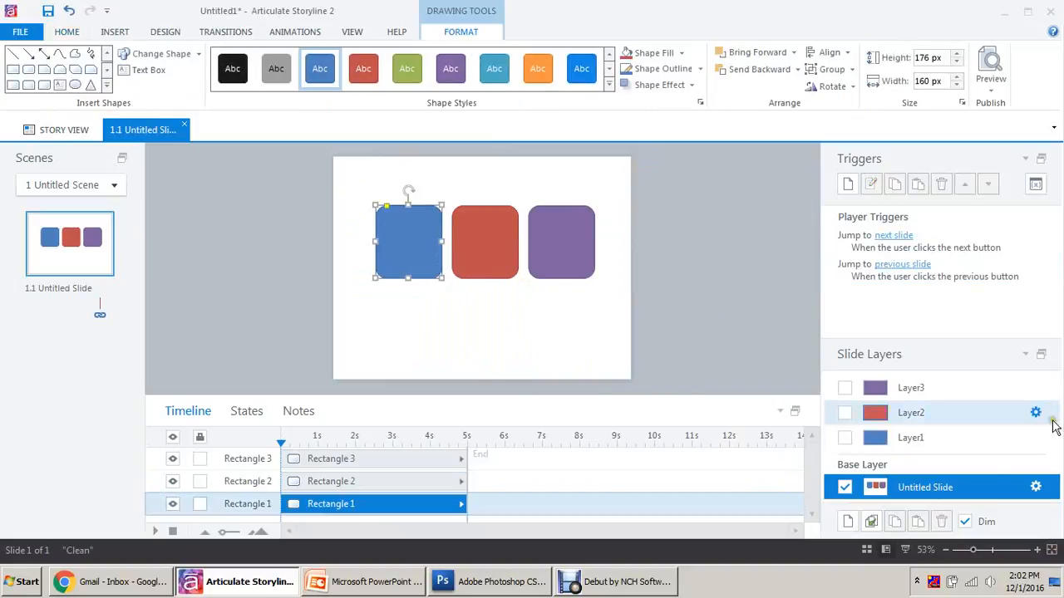
click(848, 183)
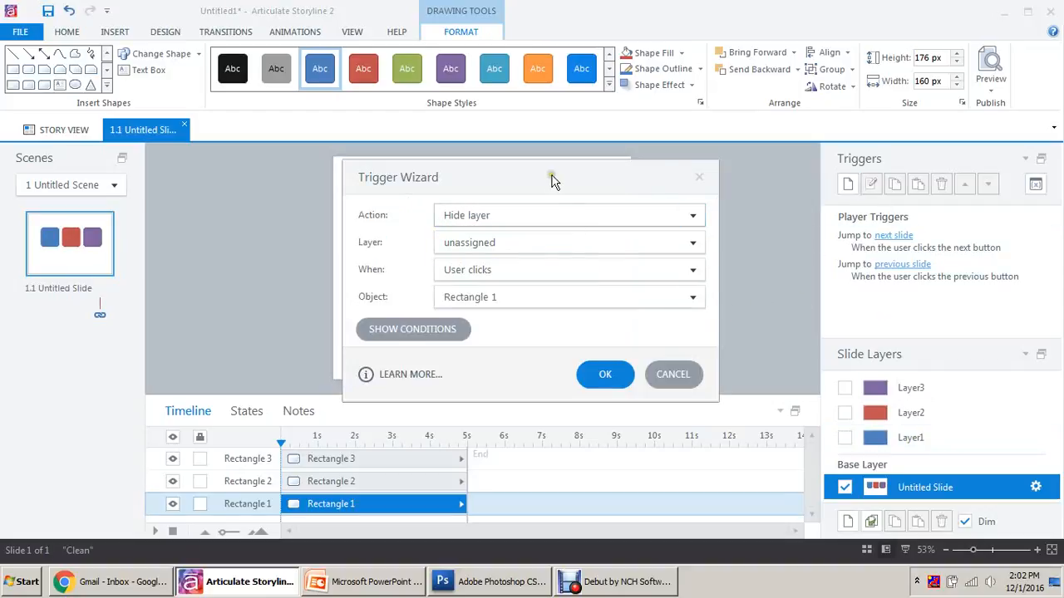
click(698, 177)
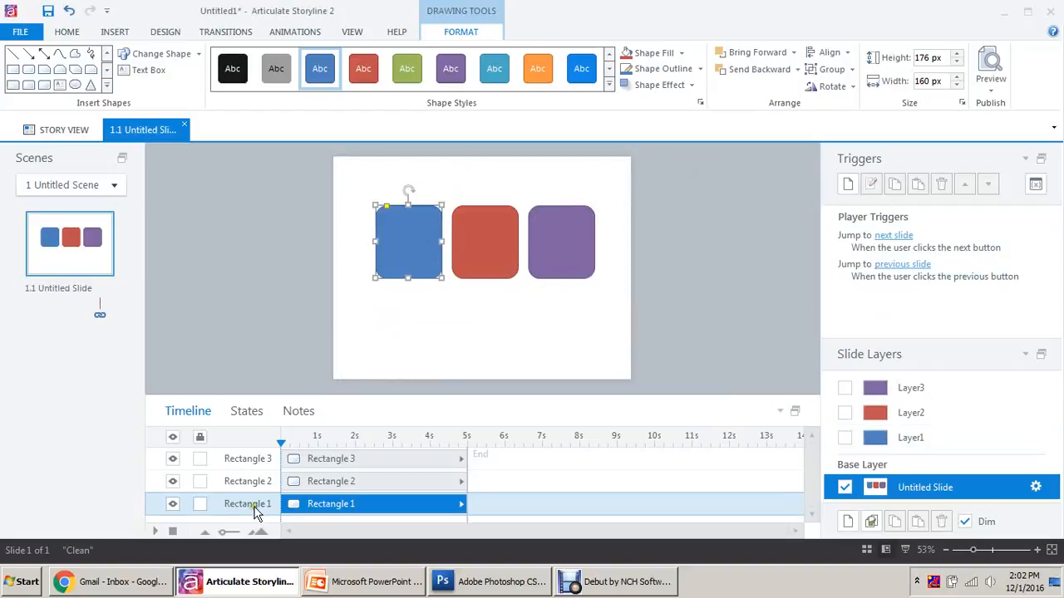
click(393, 341)
click(394, 214)
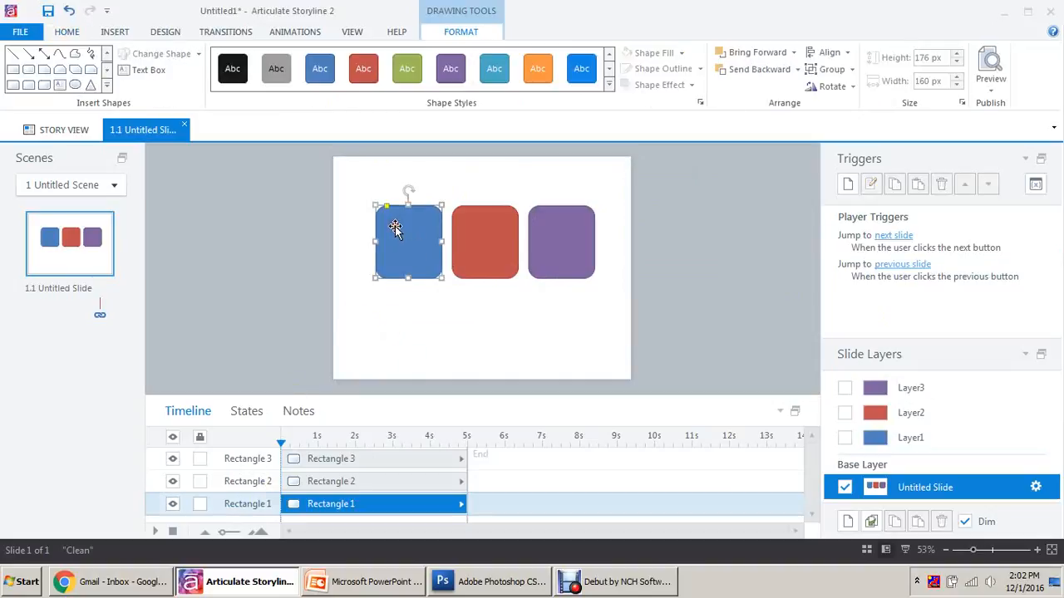
click(848, 183)
click(692, 215)
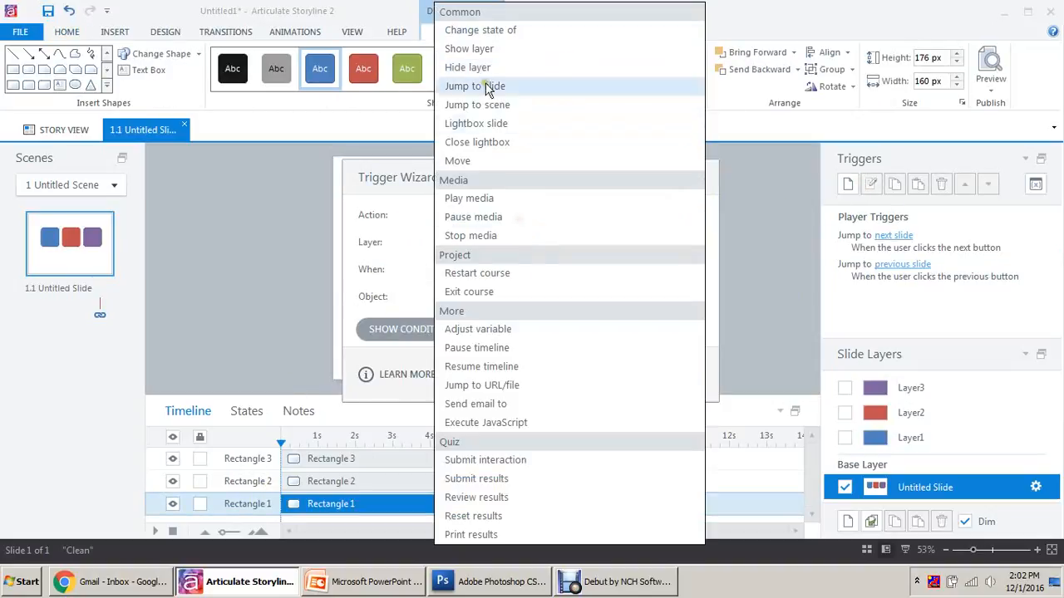
click(494, 48)
click(511, 242)
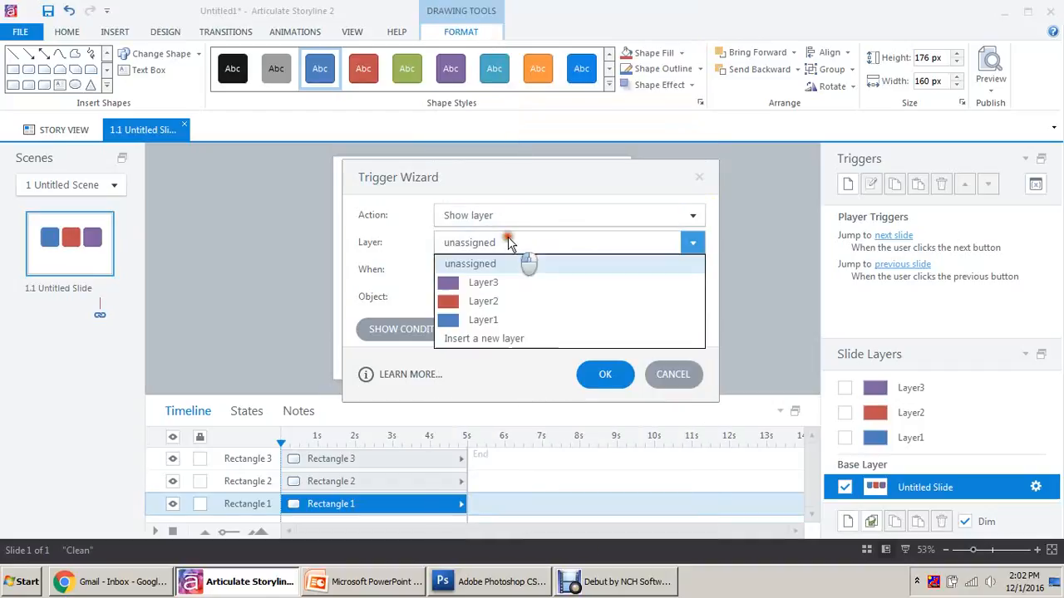
click(504, 318)
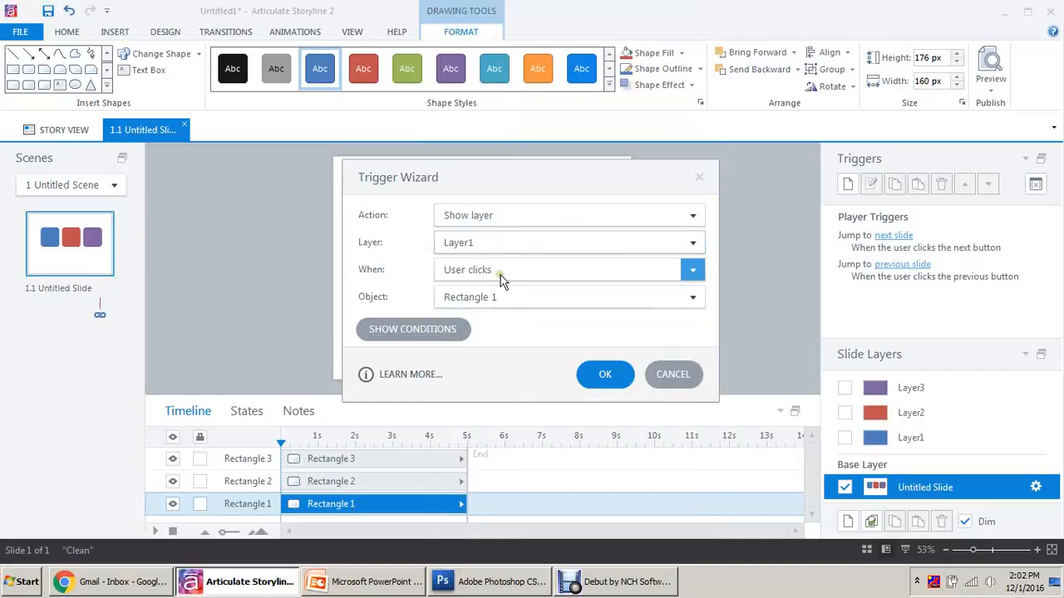
click(605, 374)
click(678, 273)
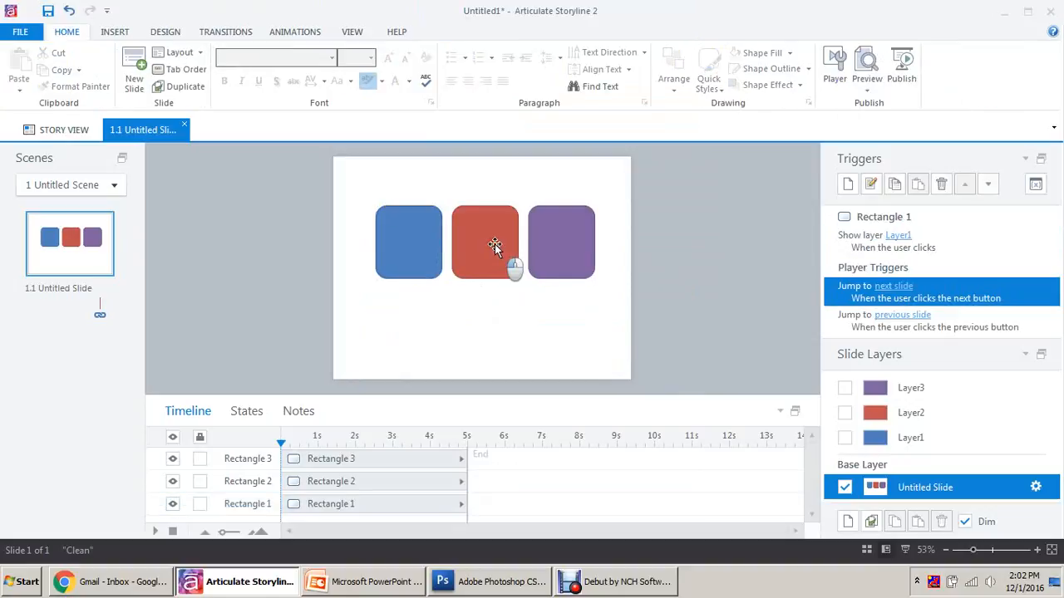
Add triggers so the red rectangle shows Layer2 and the purple shows Layer3.
click(495, 246)
click(848, 183)
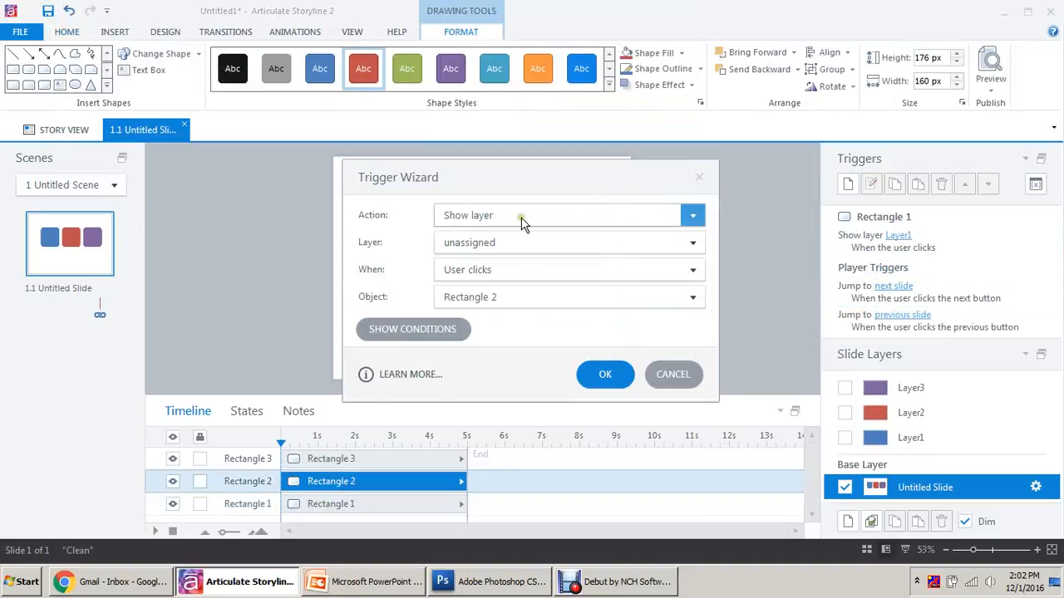
click(510, 242)
click(516, 300)
click(604, 376)
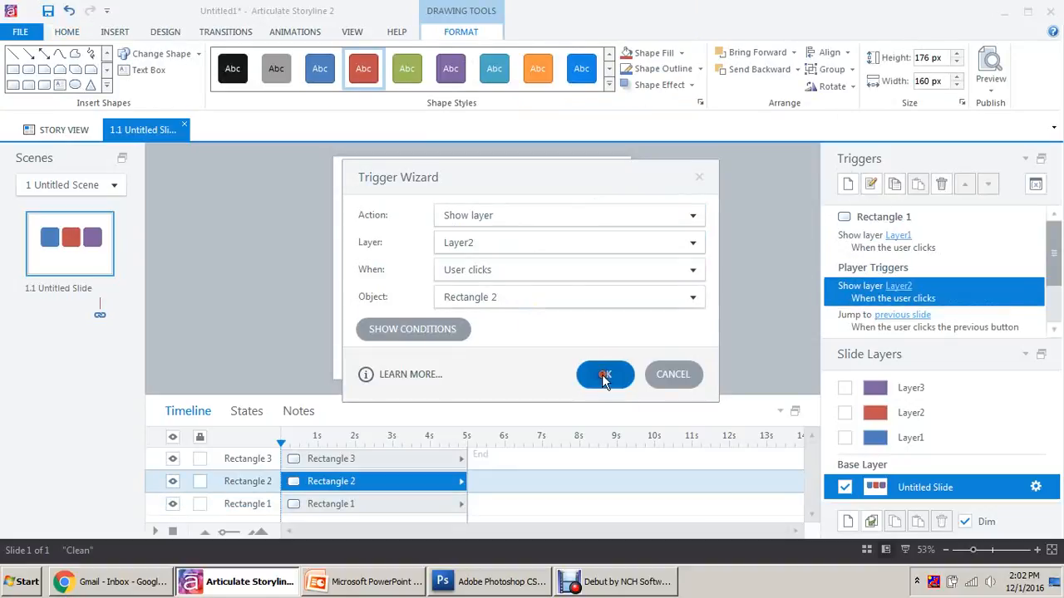
click(554, 266)
click(848, 183)
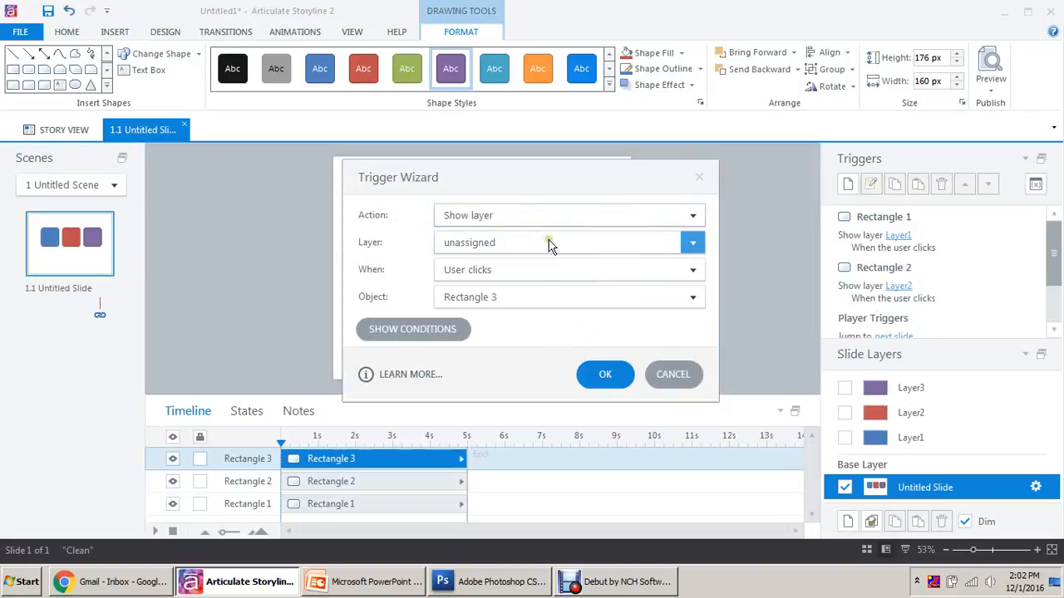
click(549, 242)
click(525, 281)
click(605, 376)
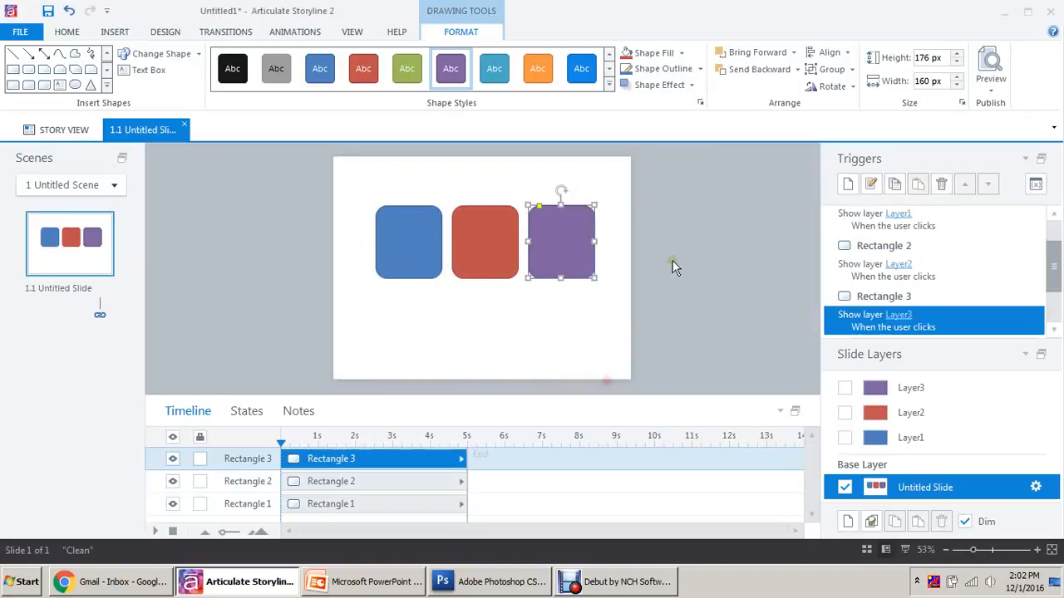
click(673, 266)
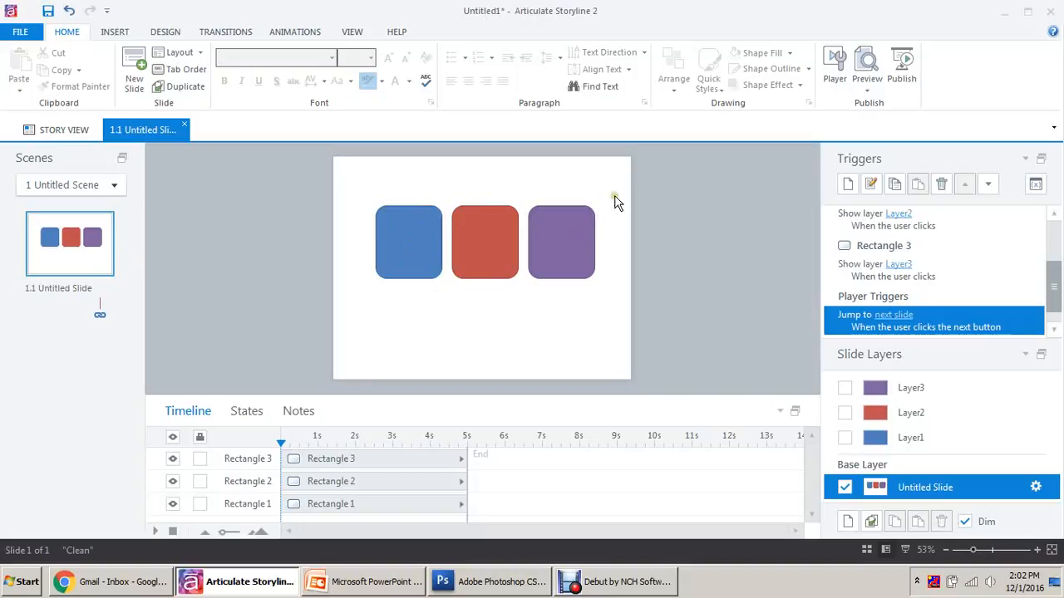
Check the Layer1, Layer2 and Layer3 popups, then go back to the base layer and collapse the layer list.
drag(625, 180, 379, 329)
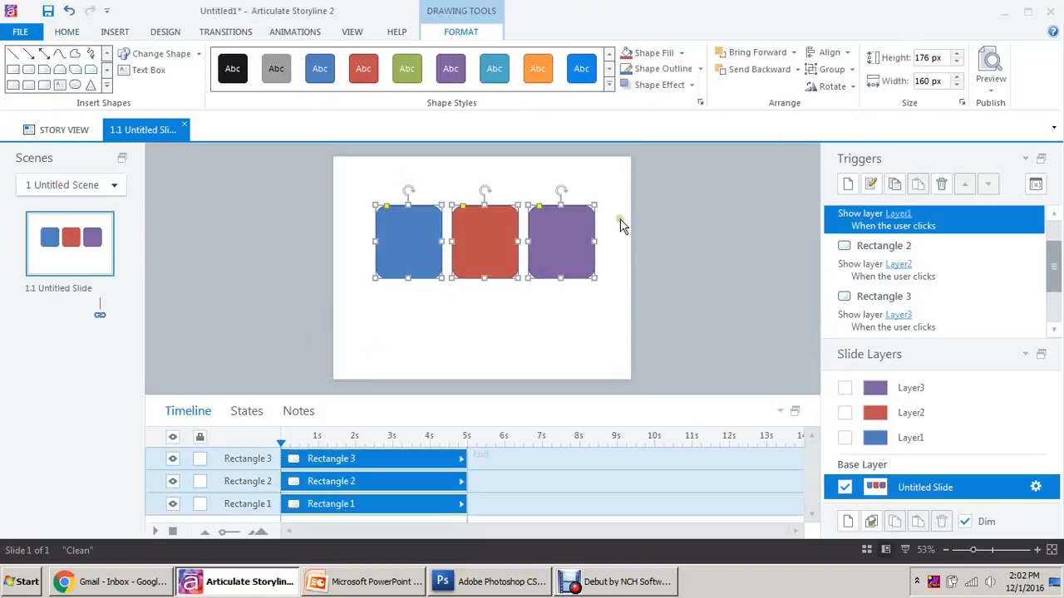
click(622, 224)
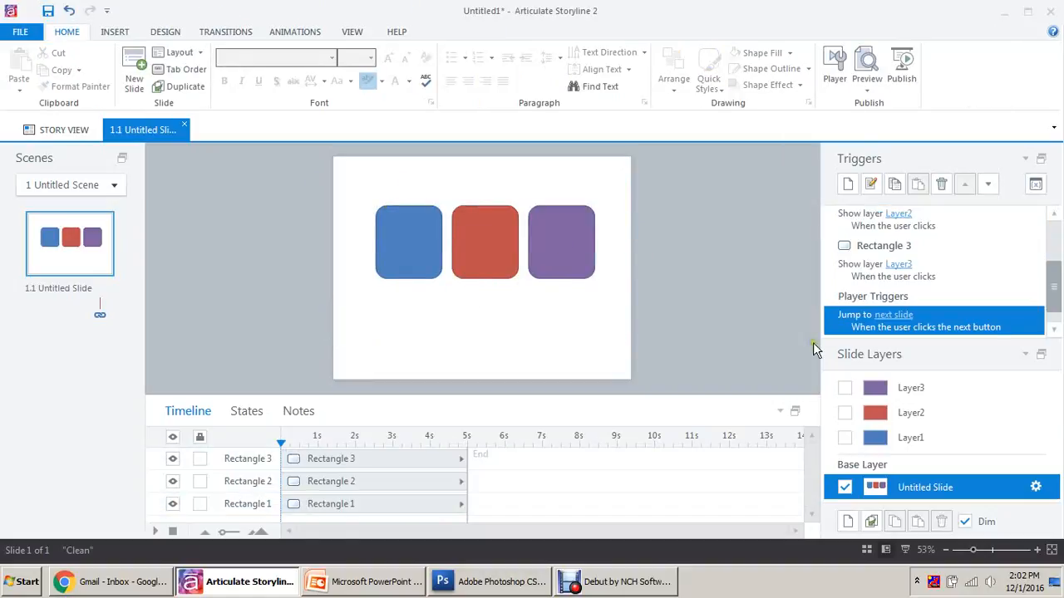
click(912, 438)
click(919, 411)
click(923, 387)
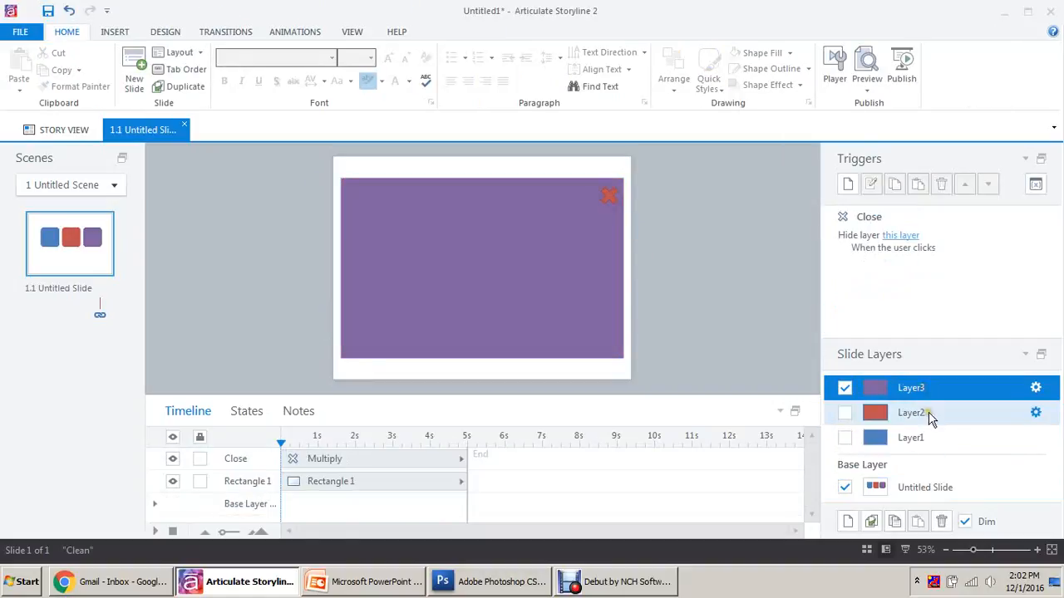
click(927, 414)
click(609, 195)
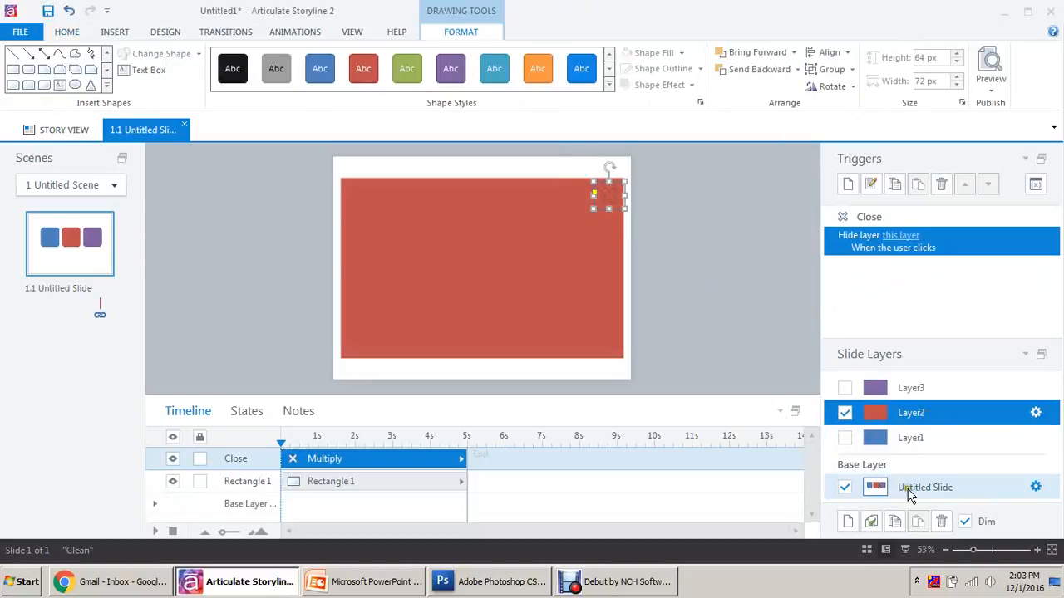
click(910, 489)
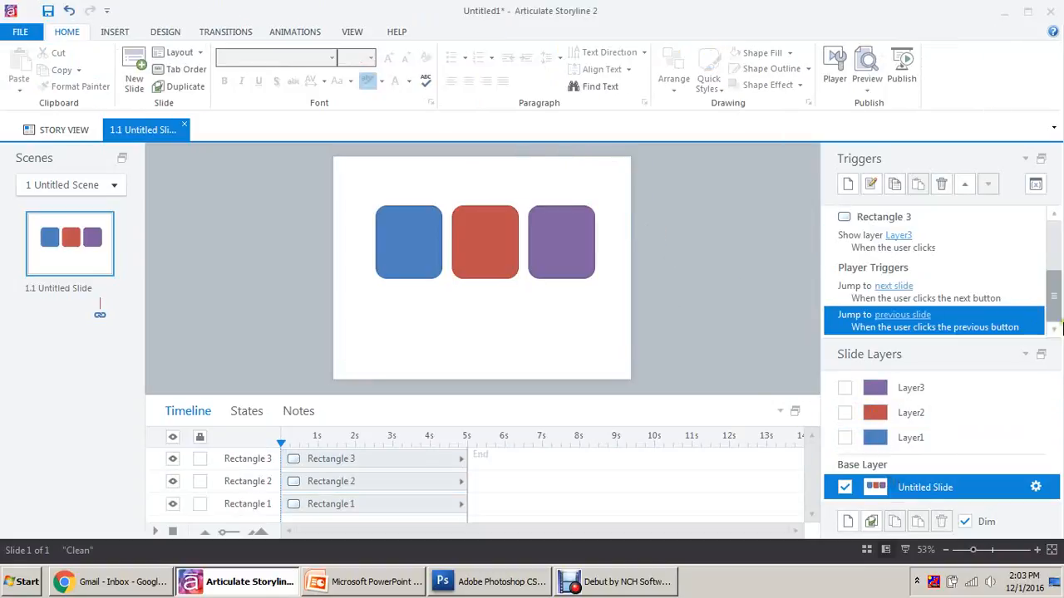
click(1028, 355)
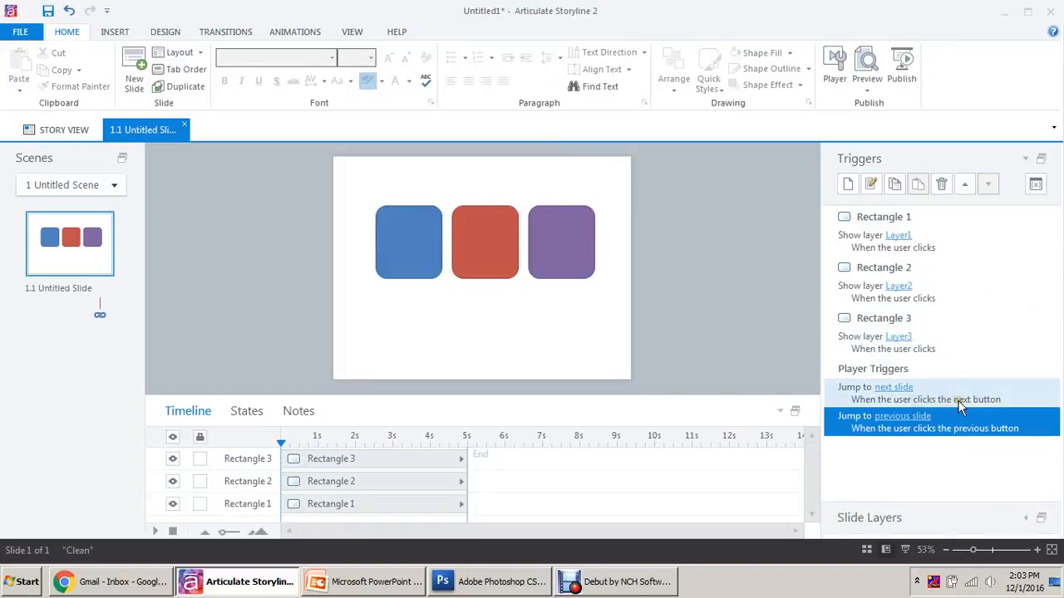
Add a trigger changing the Next Button's state to Disabled when the timeline starts.
click(848, 182)
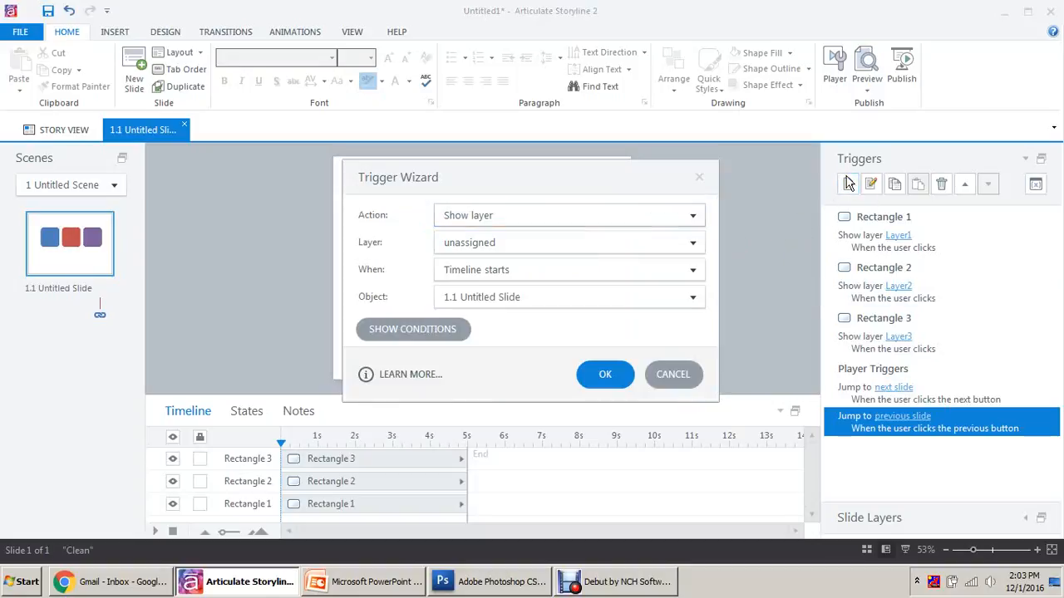
click(502, 218)
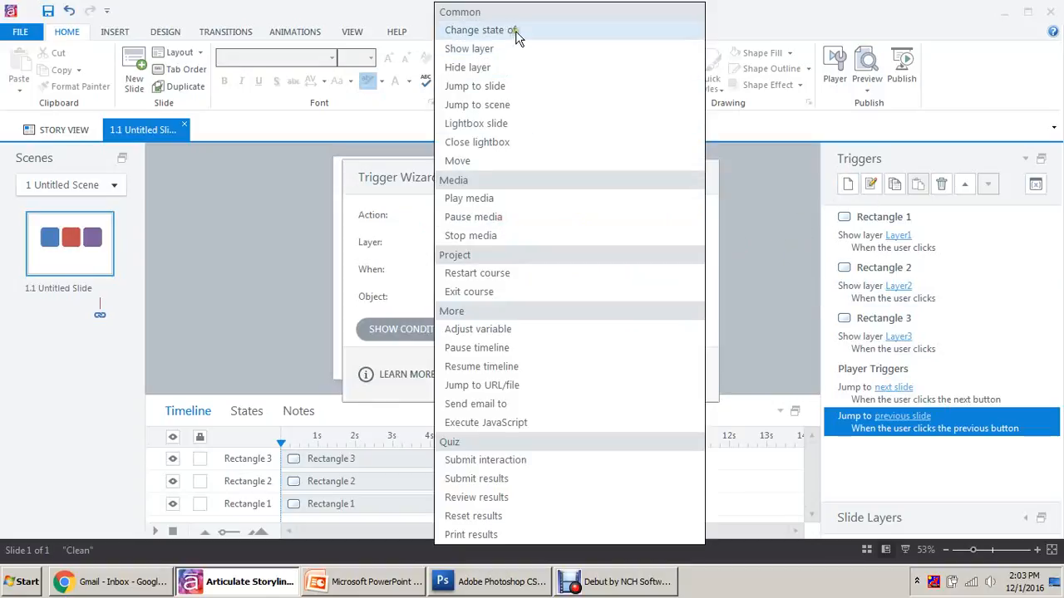
click(516, 35)
click(521, 241)
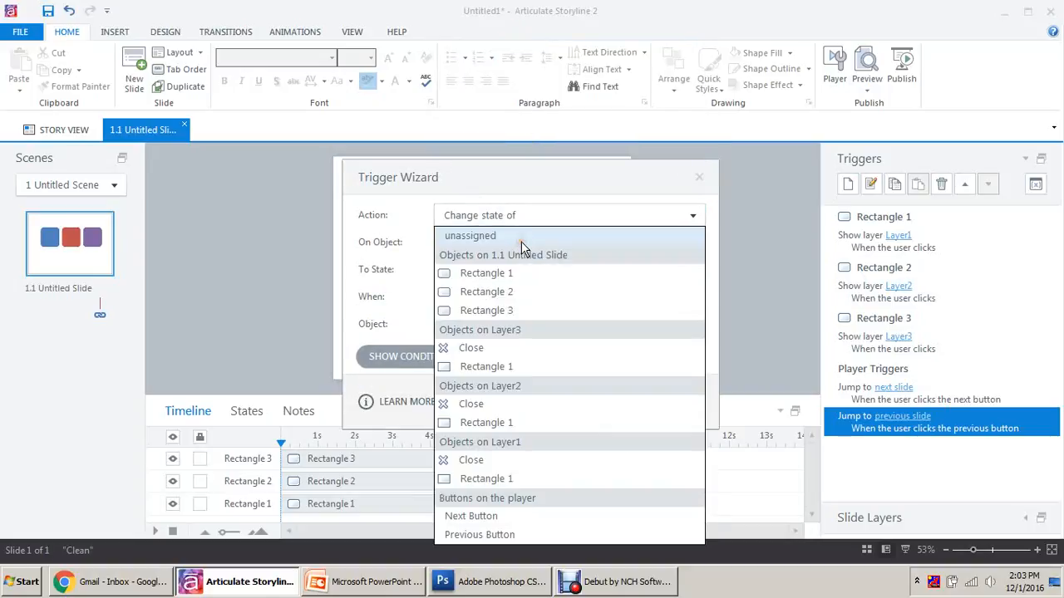
click(496, 517)
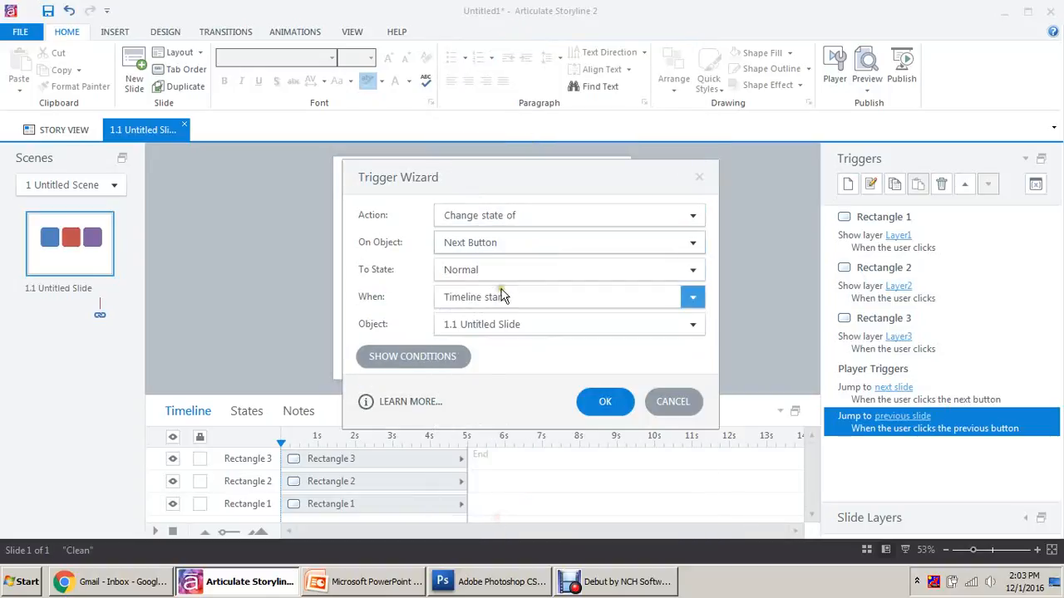
click(507, 269)
click(489, 328)
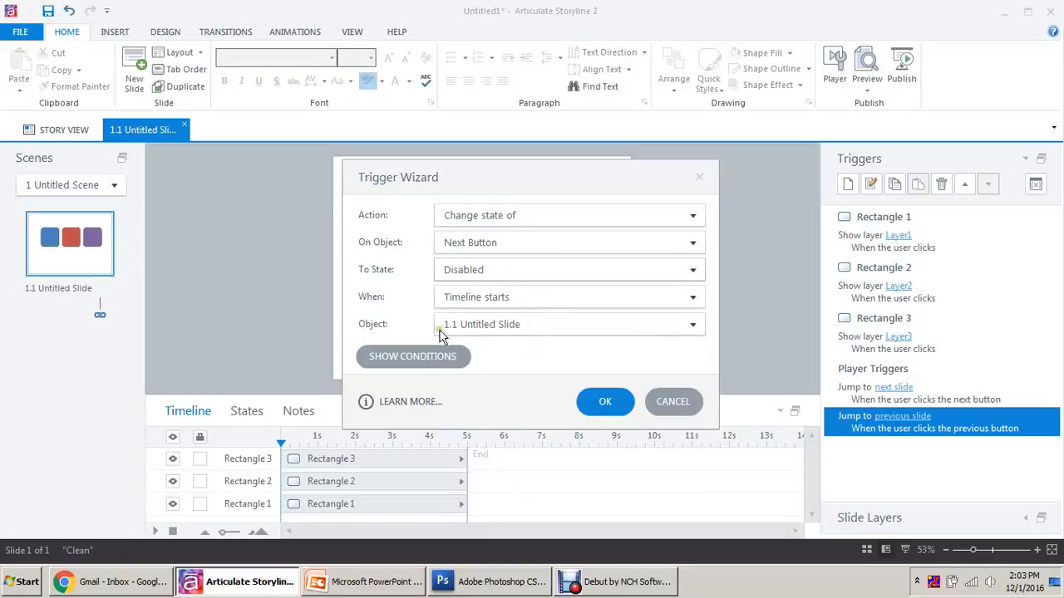
click(604, 401)
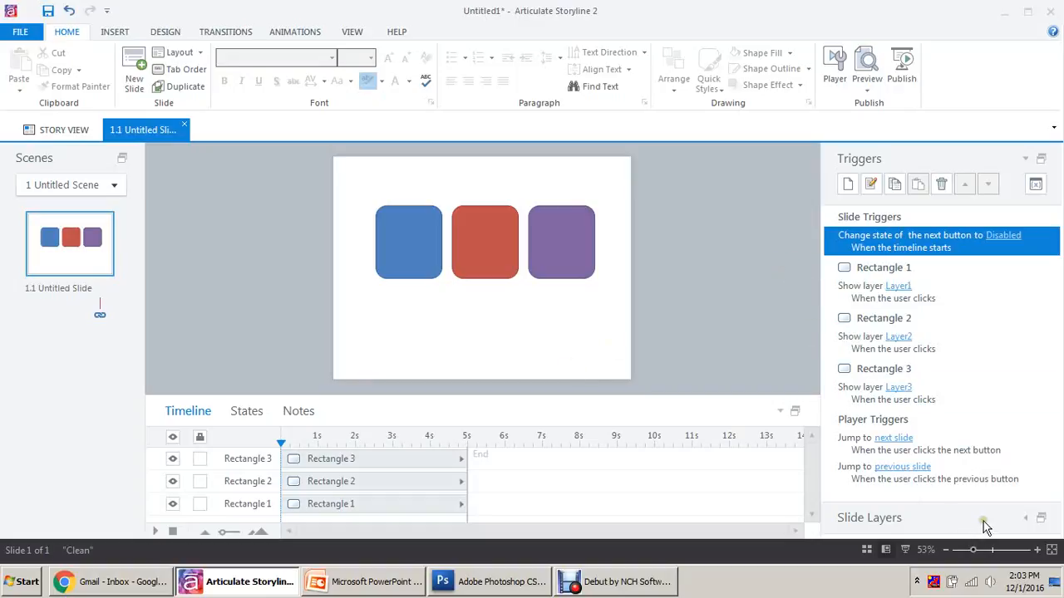
click(1026, 519)
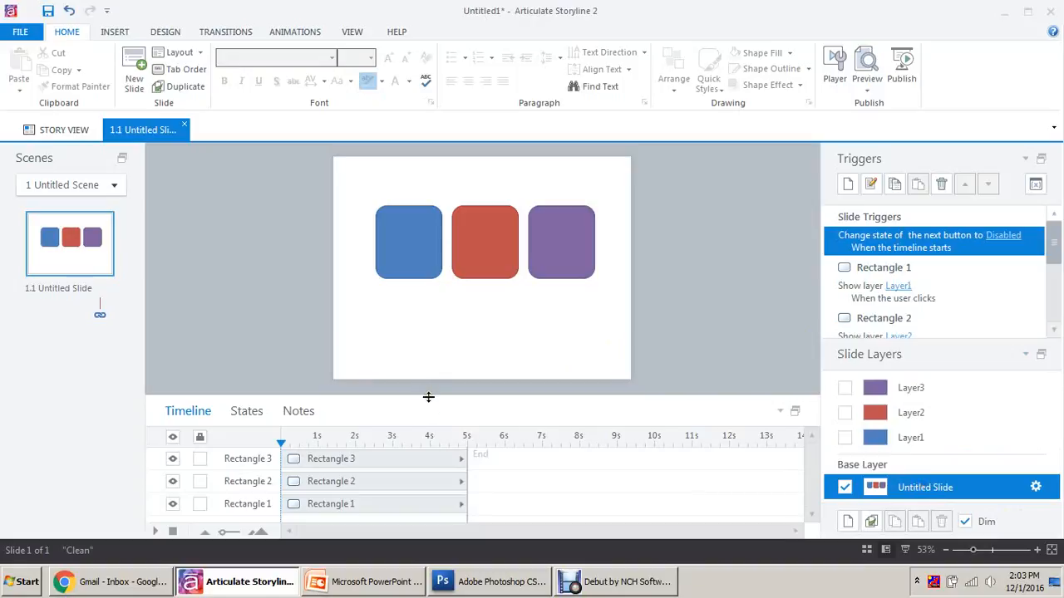
Add a Visited state to the blue rectangle, replacing a first attempt that was deleted.
drag(428, 398, 430, 340)
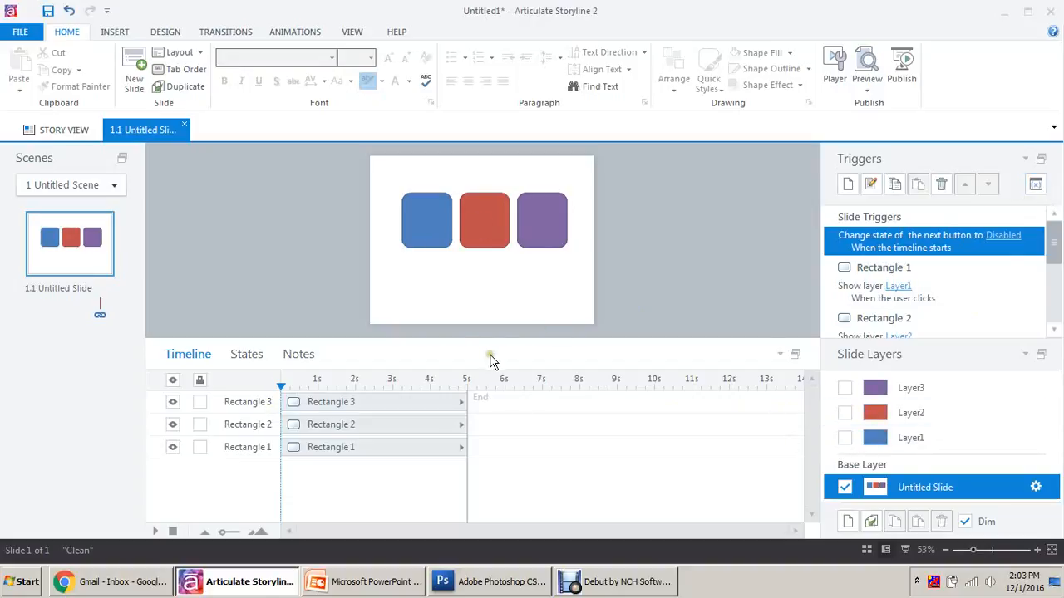
click(429, 232)
click(246, 356)
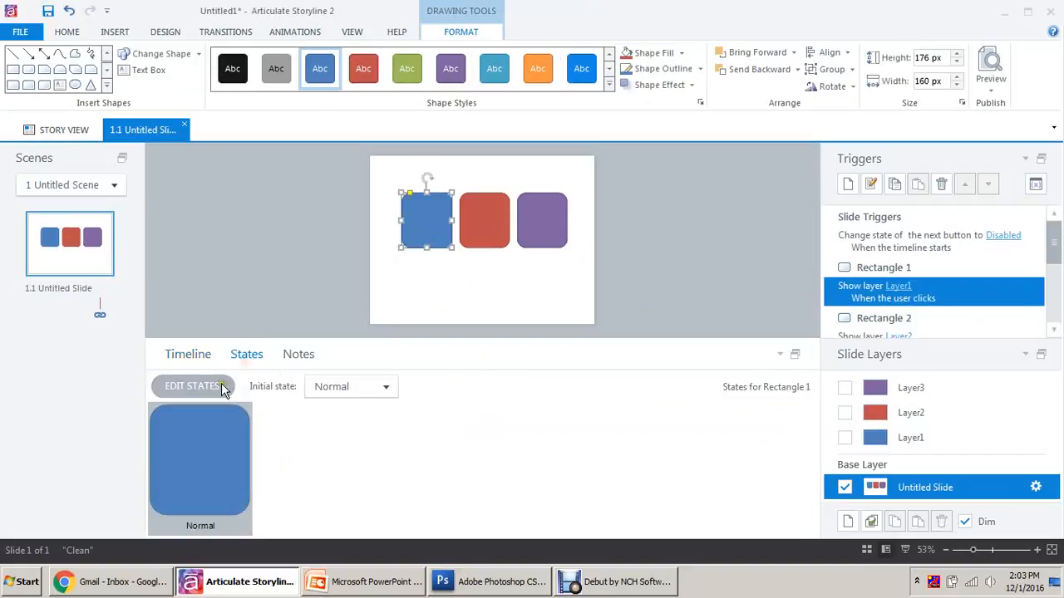
click(218, 386)
click(289, 386)
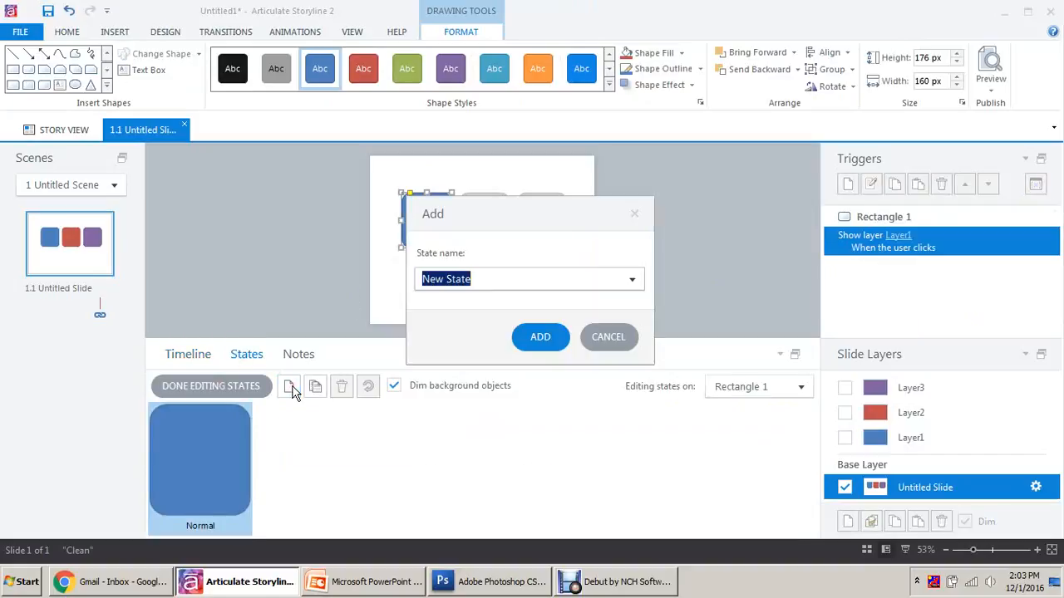
text(visited)
key(Return)
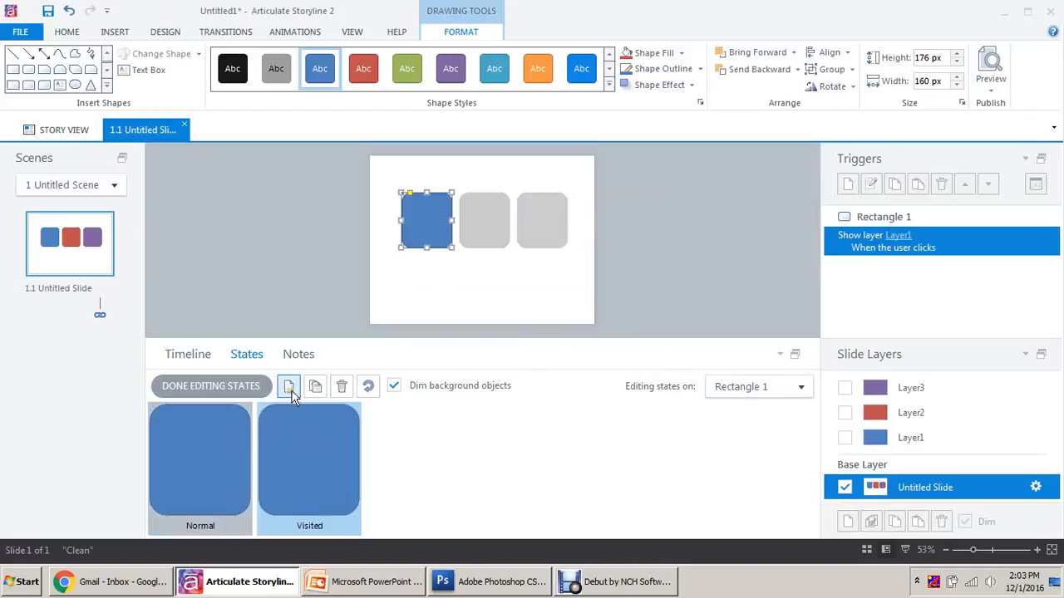
click(342, 386)
click(539, 341)
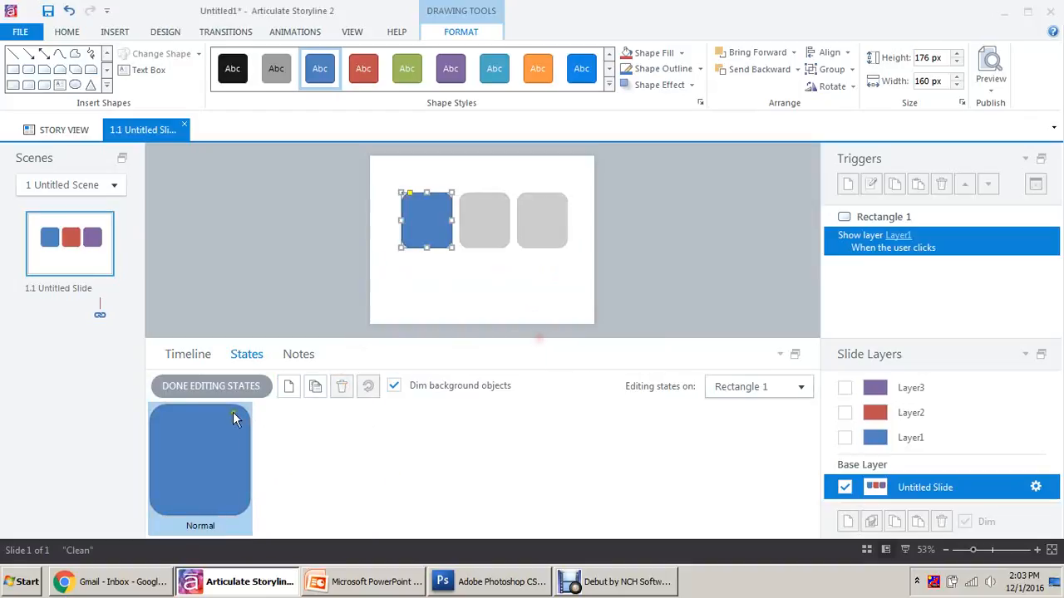
click(290, 386)
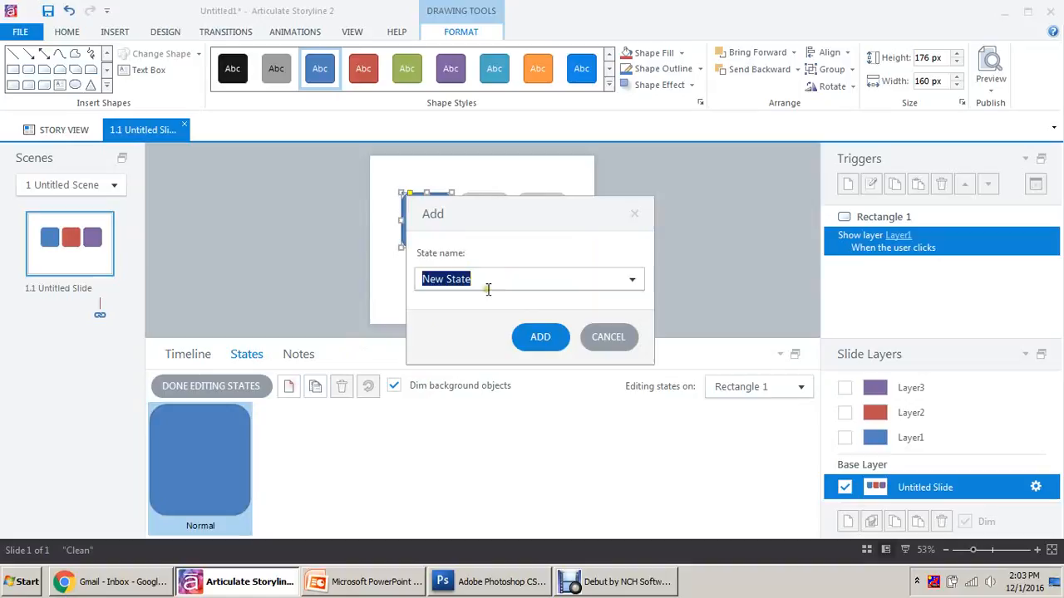
click(631, 279)
click(510, 337)
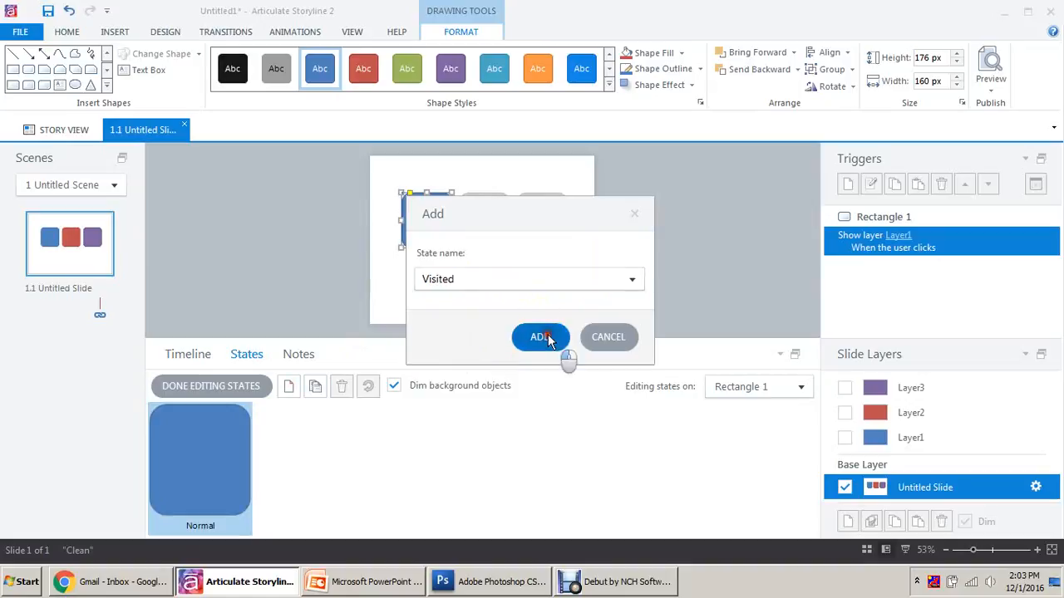
click(545, 335)
click(230, 387)
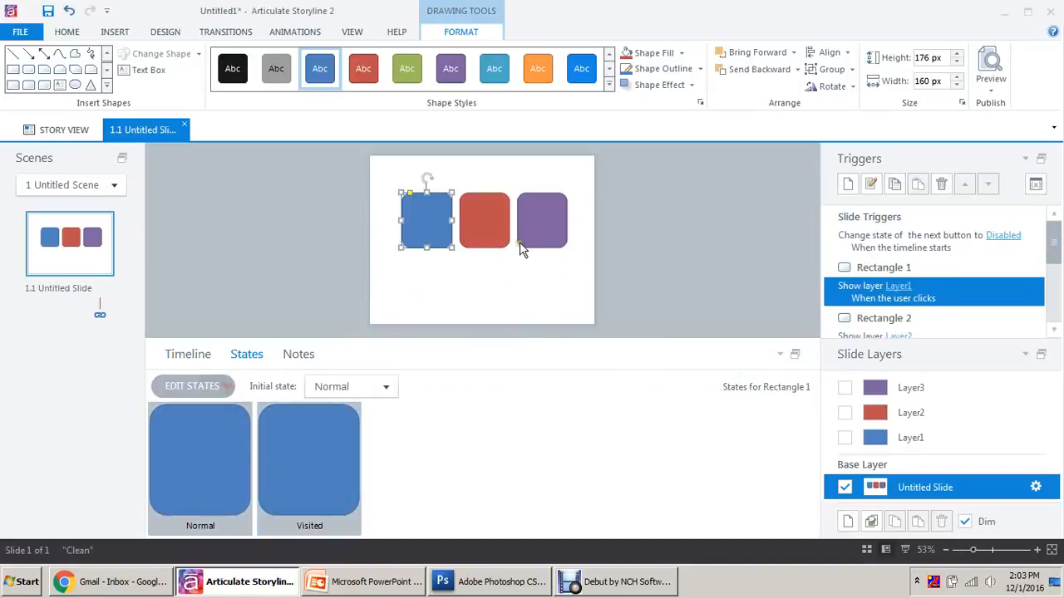
Add a Visited state to the red rectangle, undoing an accidental formatting copy first.
click(70, 32)
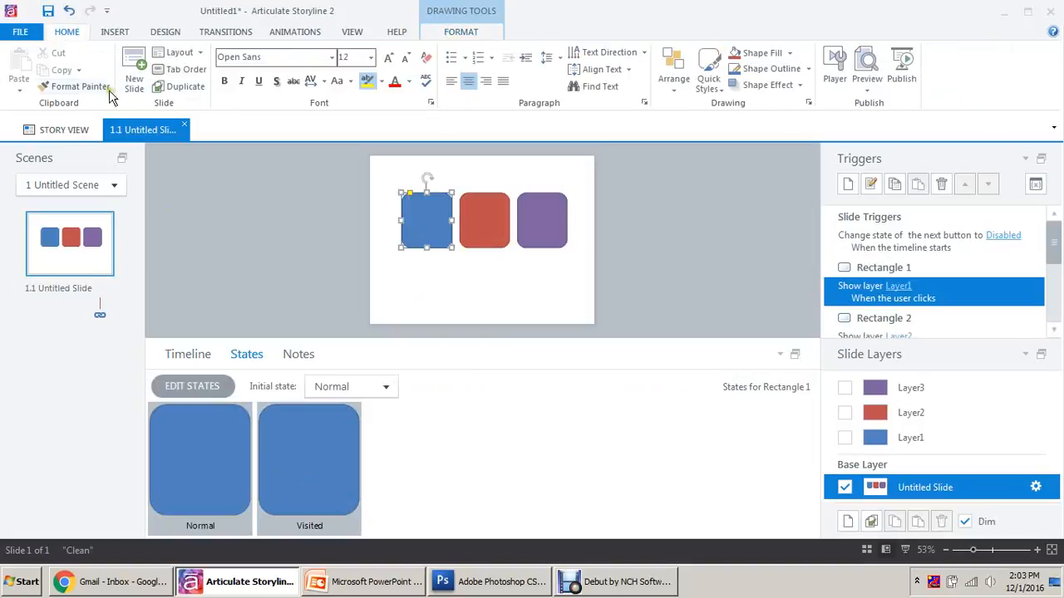
click(487, 214)
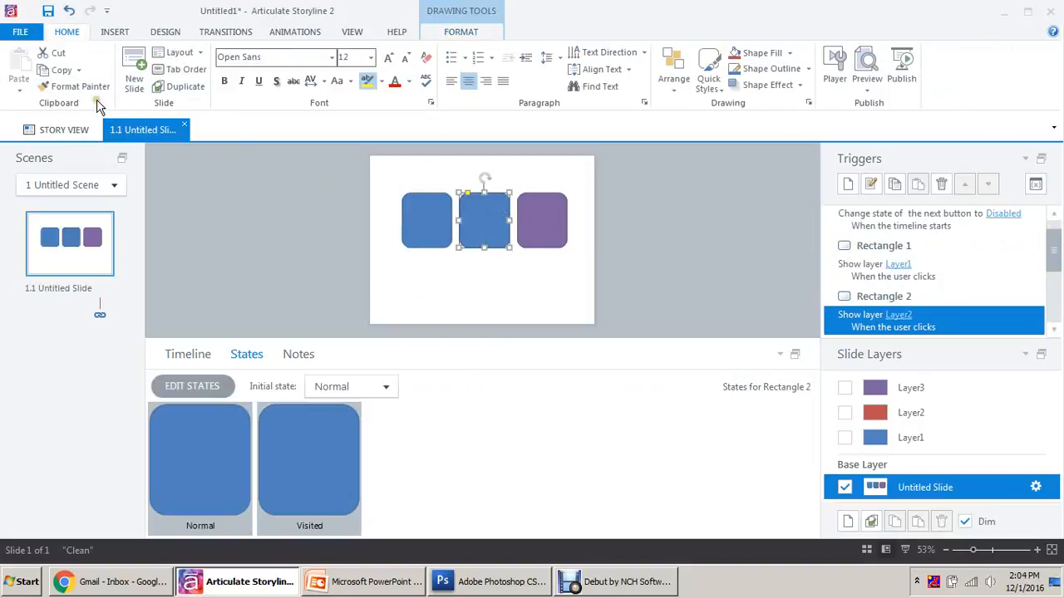
key(ctrl+z)
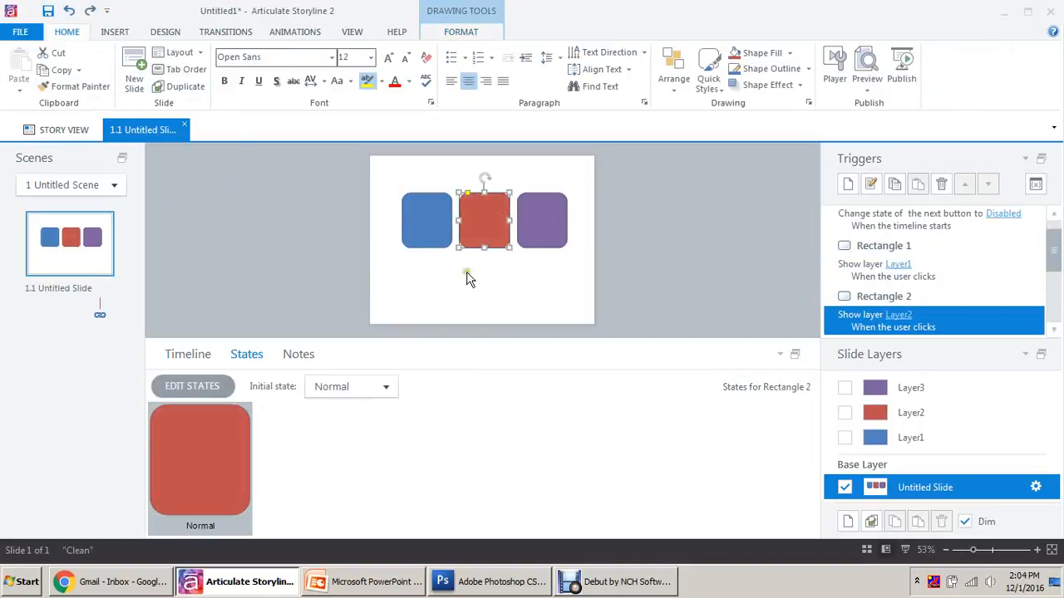
click(200, 389)
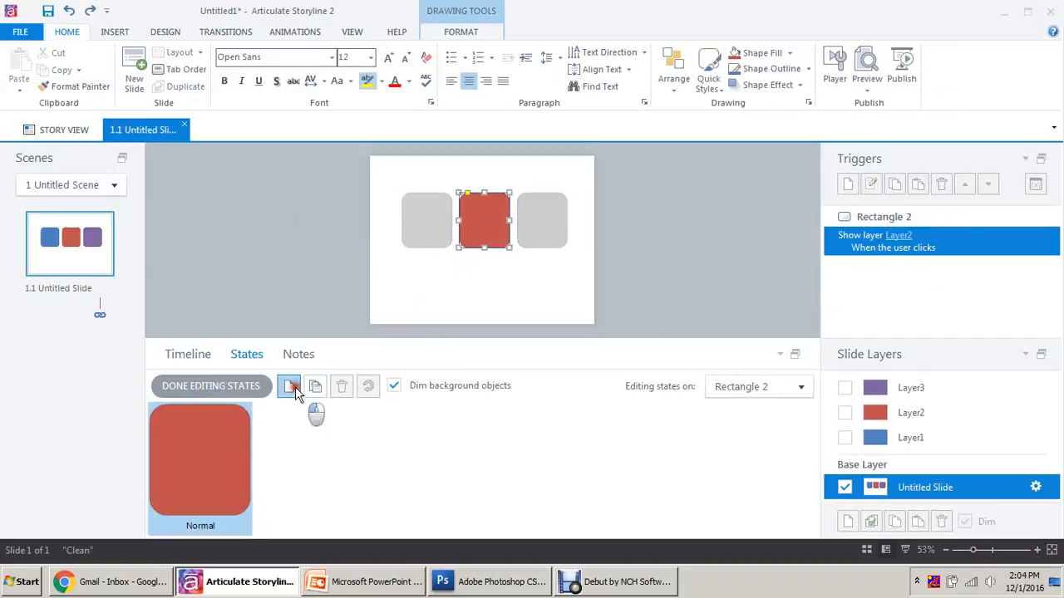
click(289, 386)
click(630, 279)
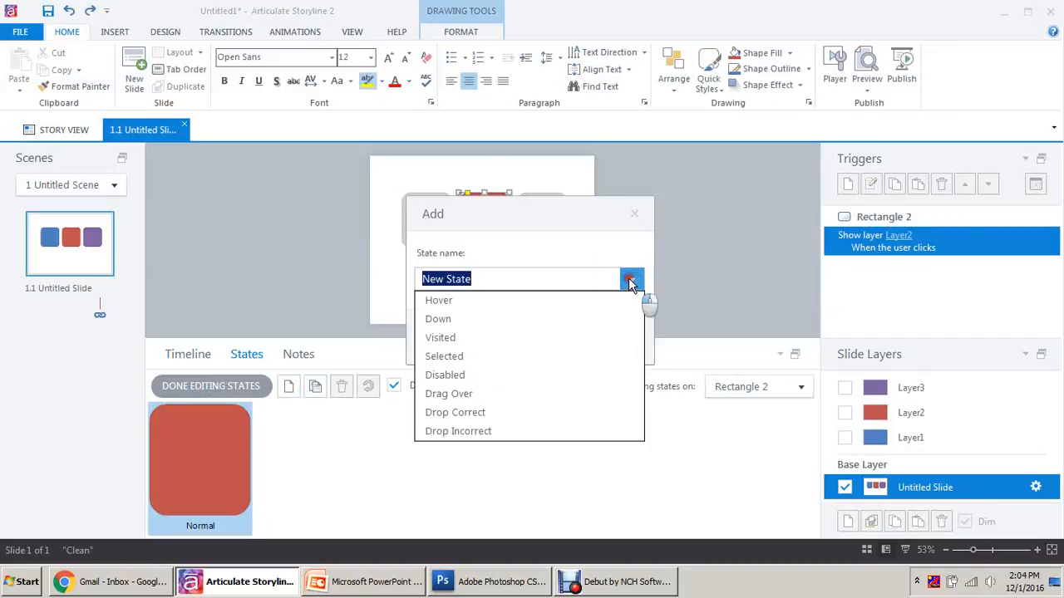
click(498, 338)
click(536, 336)
click(205, 385)
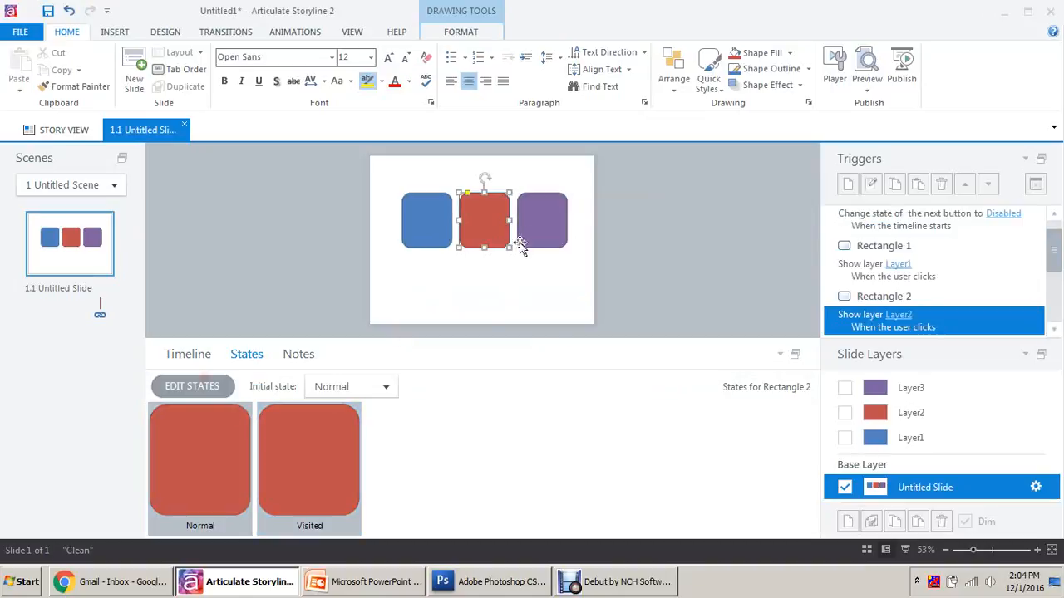
Add a Visited state to the purple rectangle, then return to the timeline view.
click(541, 223)
click(214, 388)
click(288, 385)
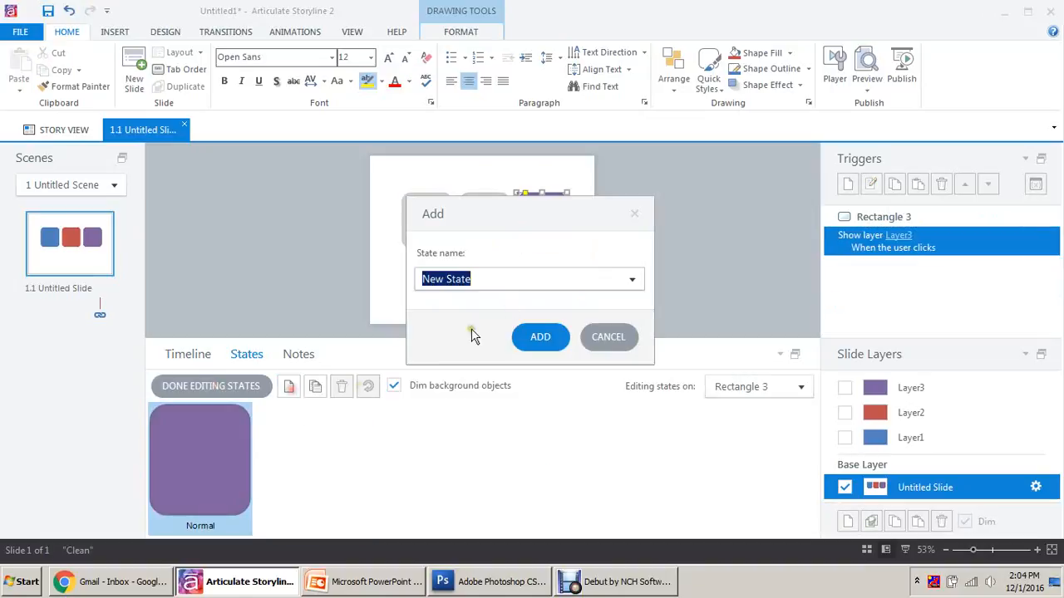
click(632, 280)
click(503, 335)
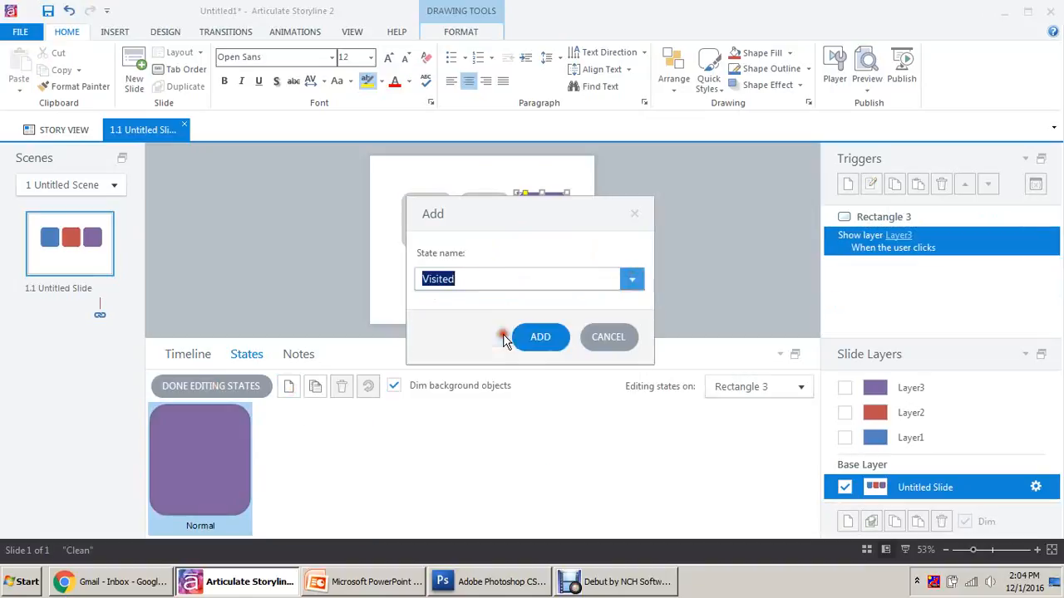
click(544, 339)
click(213, 389)
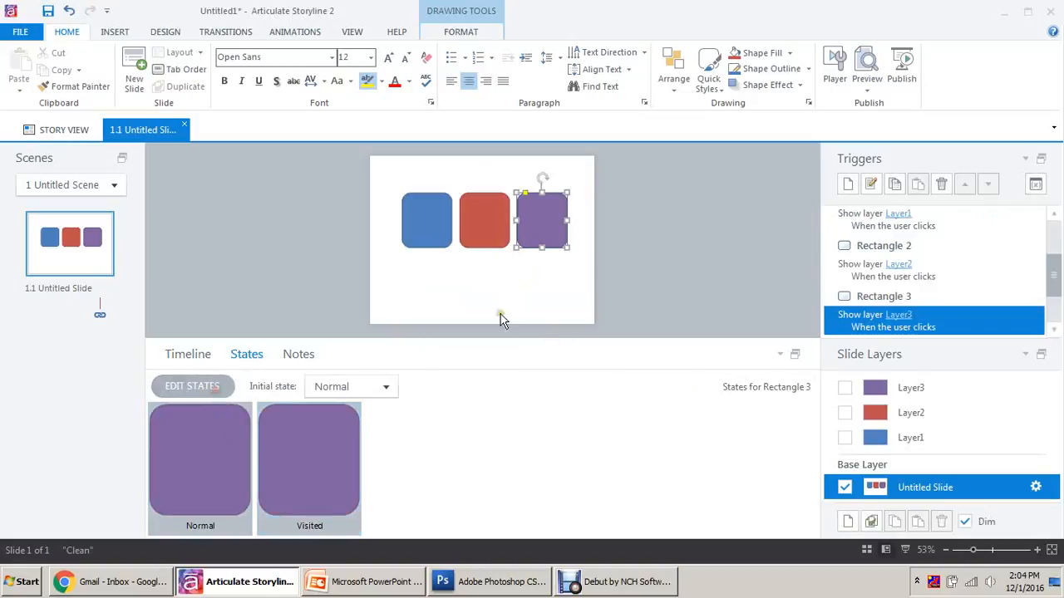
click(636, 259)
click(187, 354)
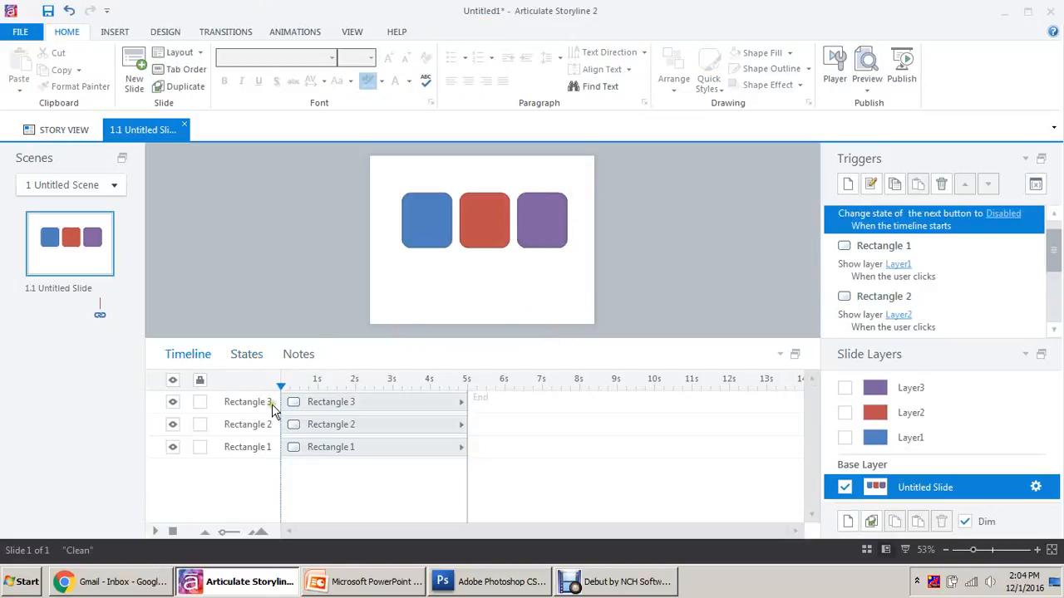
On Layer1, create a trigger changing the Next Button to Normal when the timeline starts, with conditions shown.
double_click(259, 444)
click(264, 425)
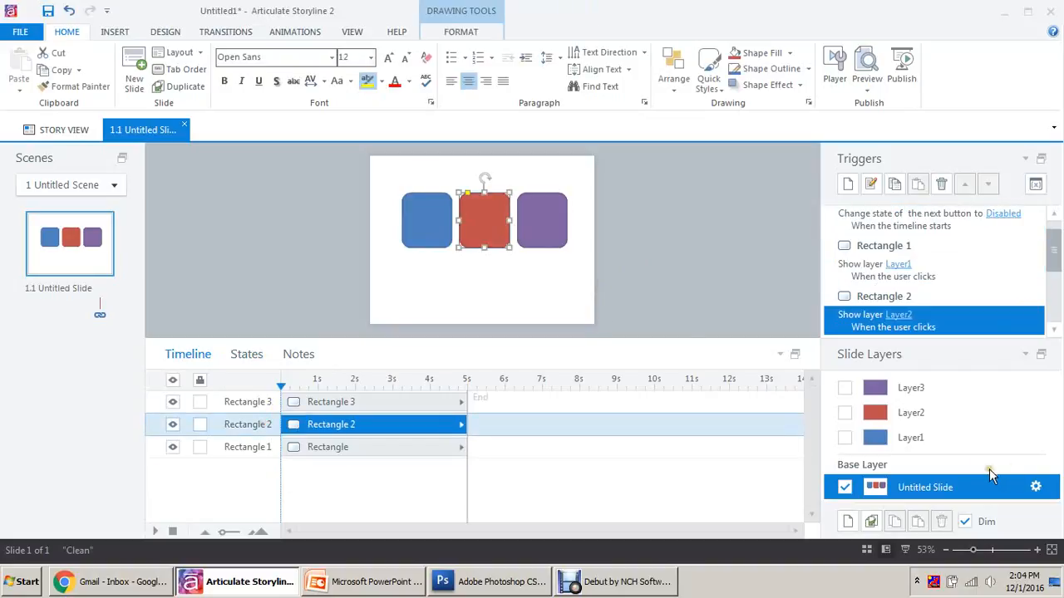
click(960, 437)
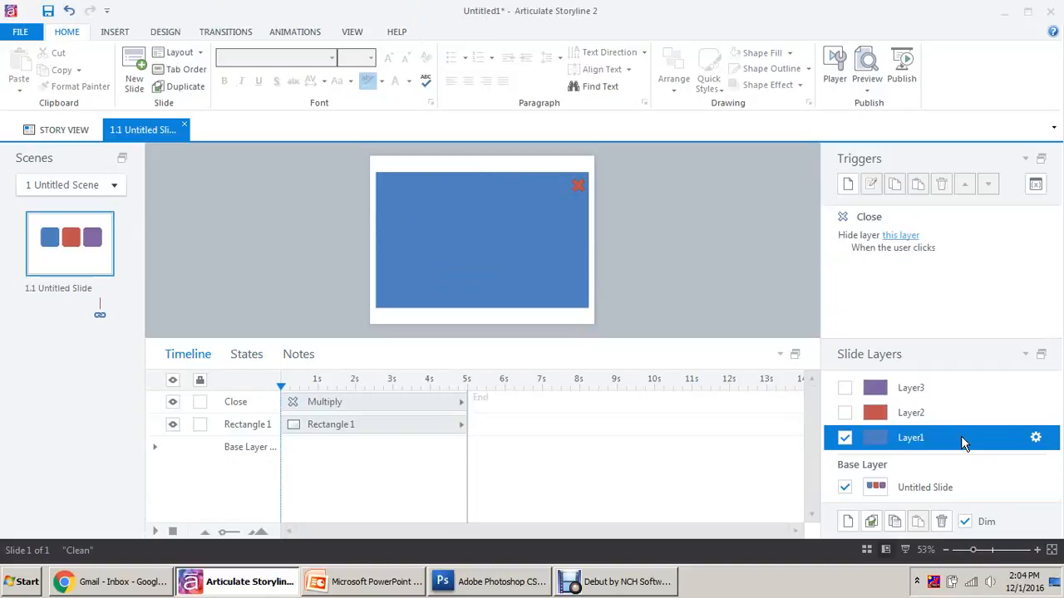
click(857, 190)
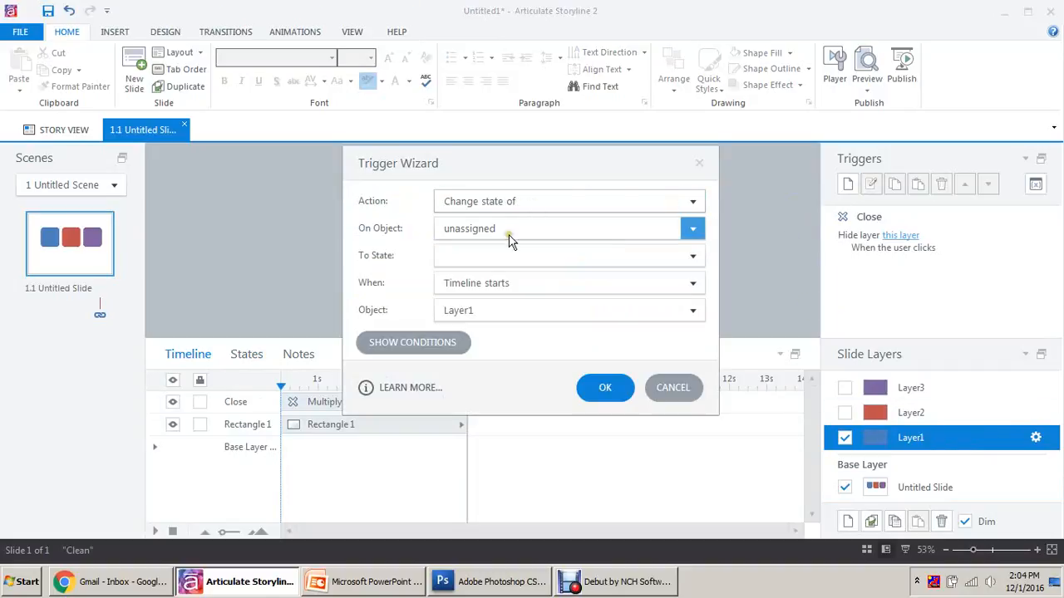
click(509, 232)
click(473, 418)
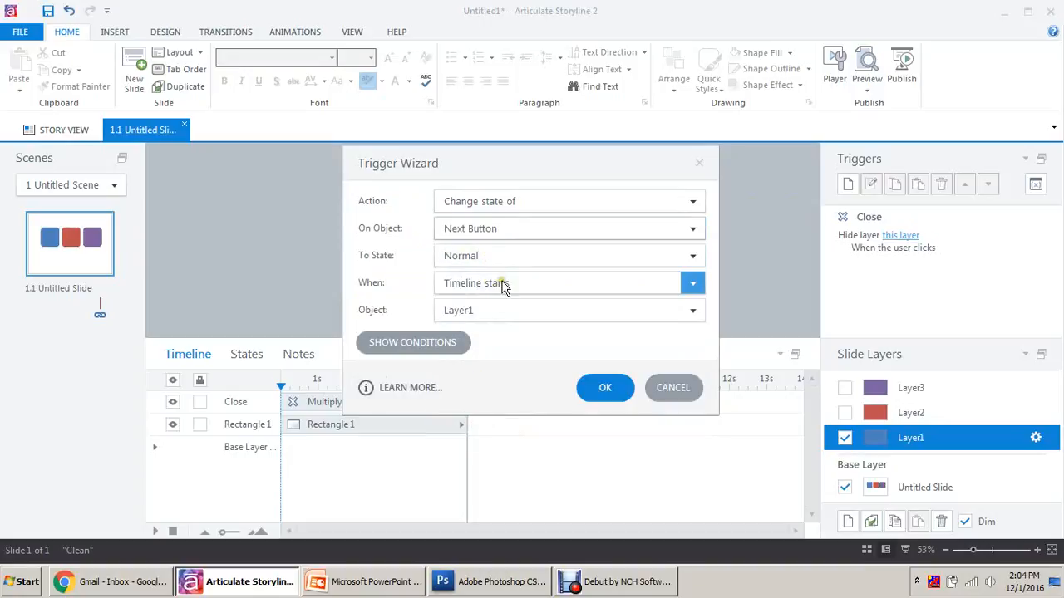
click(438, 349)
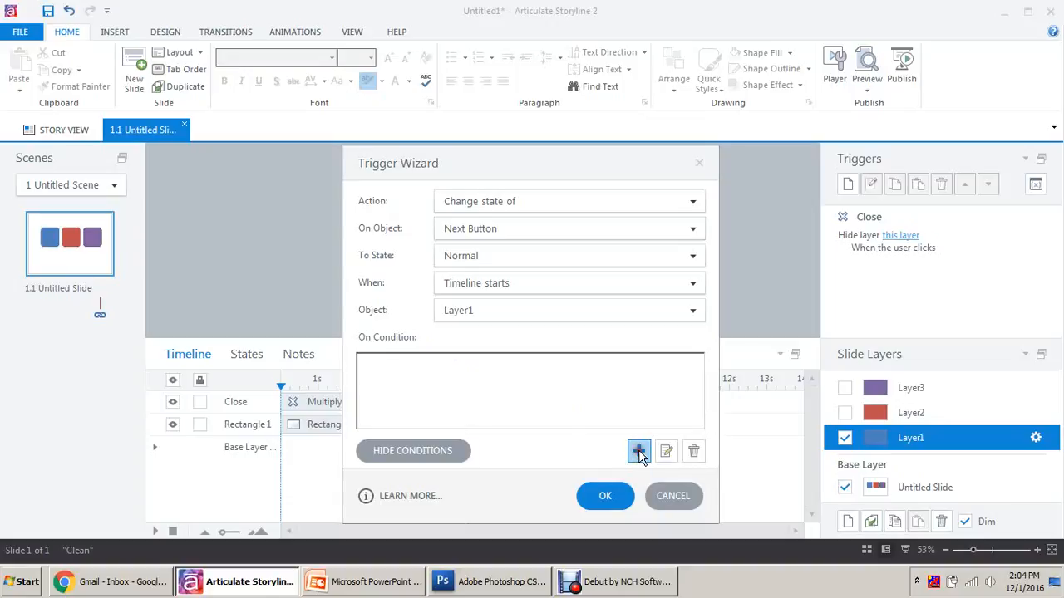
Add the condition Rectangle 1 equal to Visited.
click(638, 451)
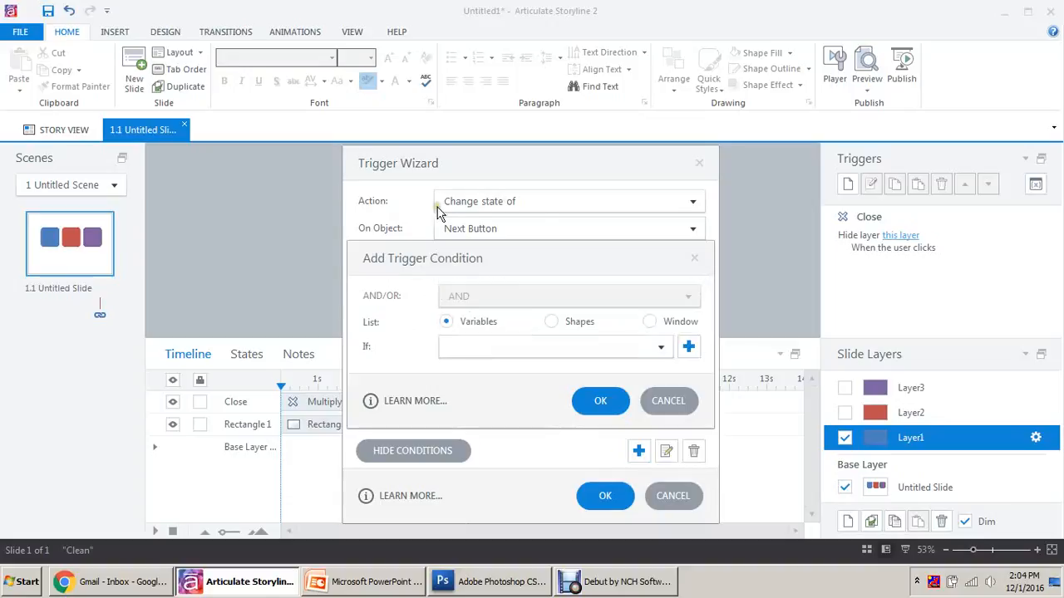
click(552, 322)
click(548, 346)
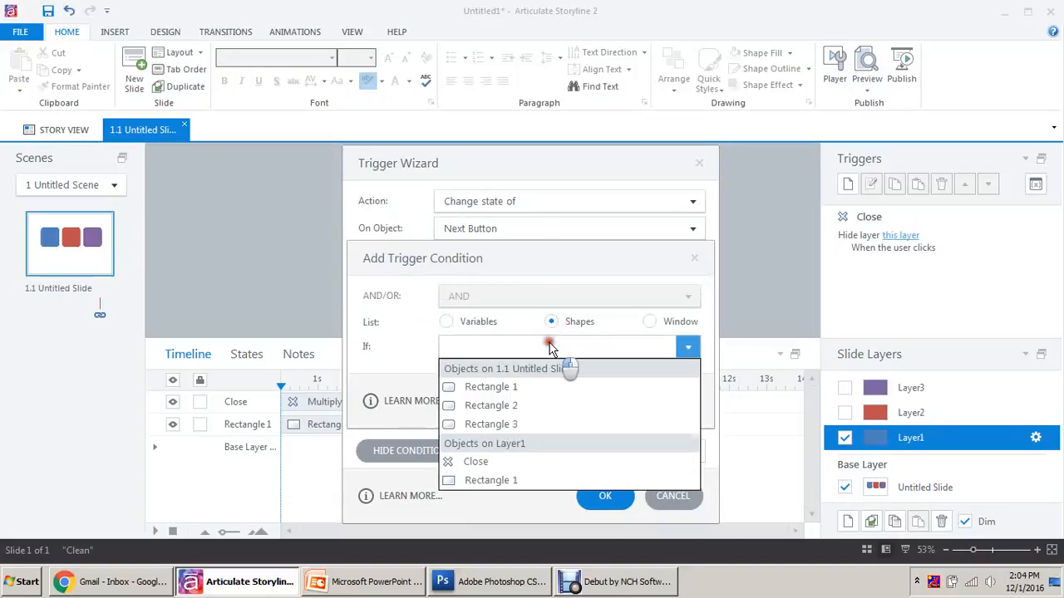
click(528, 387)
click(516, 407)
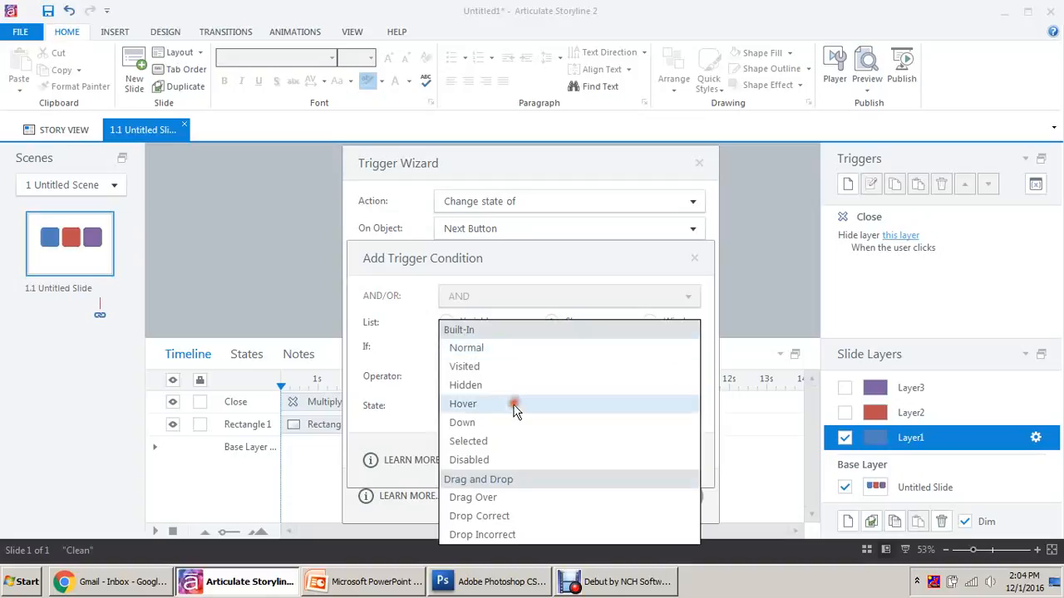
click(480, 367)
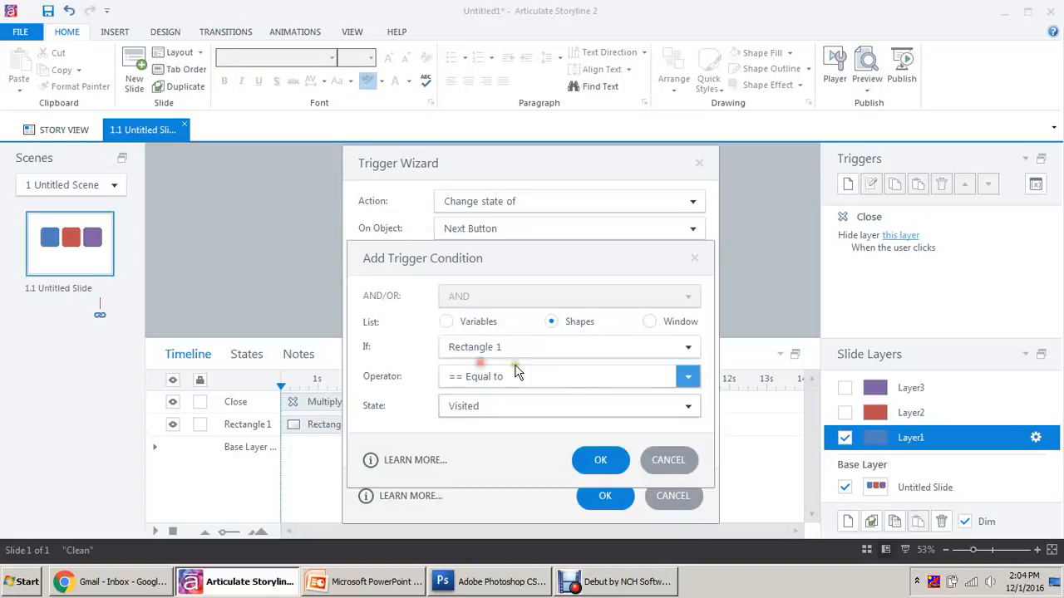
click(604, 458)
Add the condition Rectangle 2 equal to Visited.
click(637, 451)
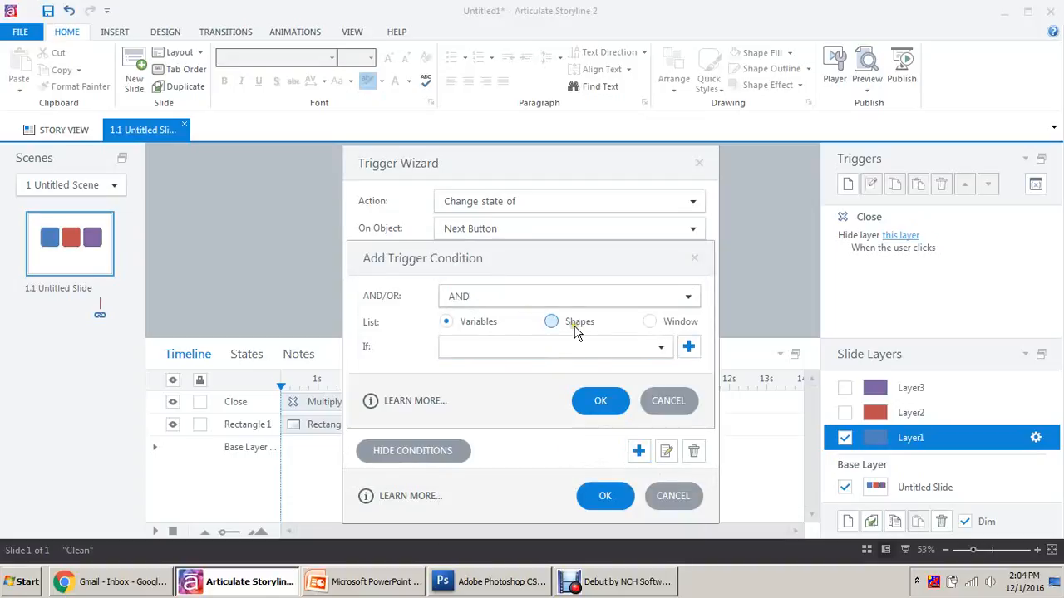
click(572, 323)
click(557, 349)
click(482, 405)
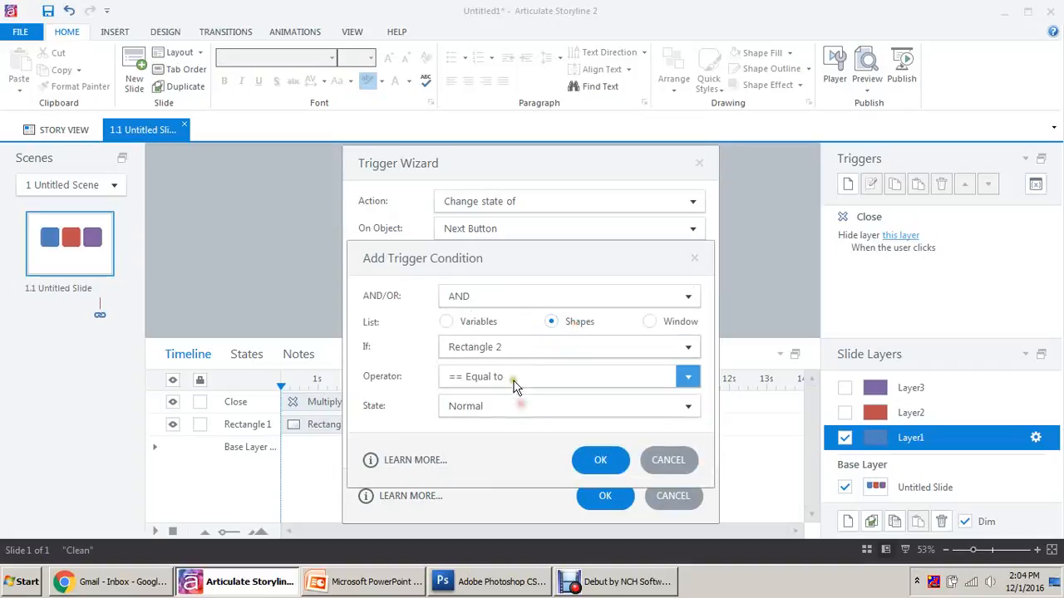
click(501, 409)
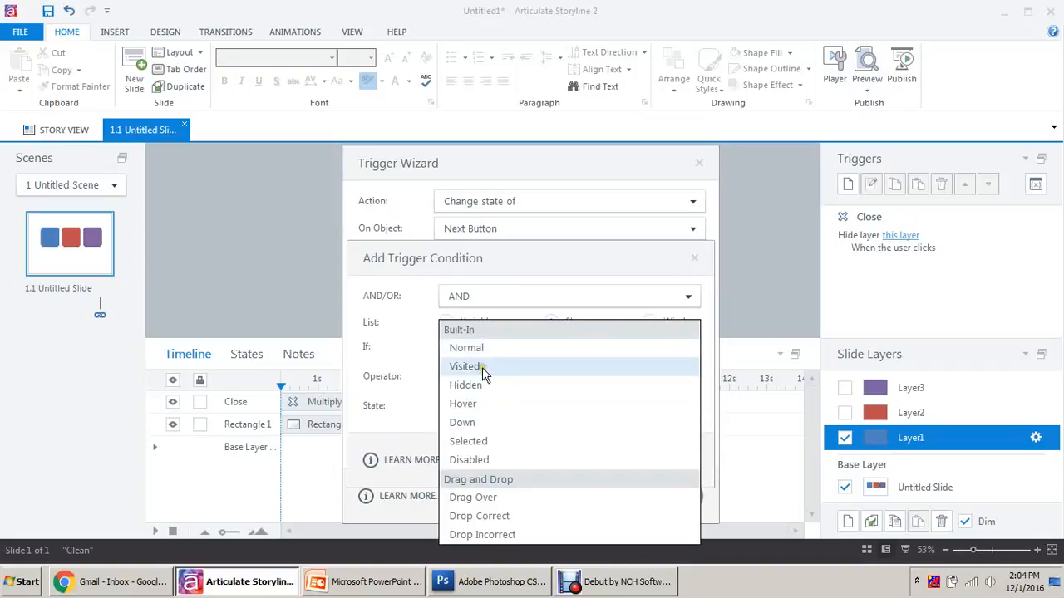
click(482, 369)
click(595, 468)
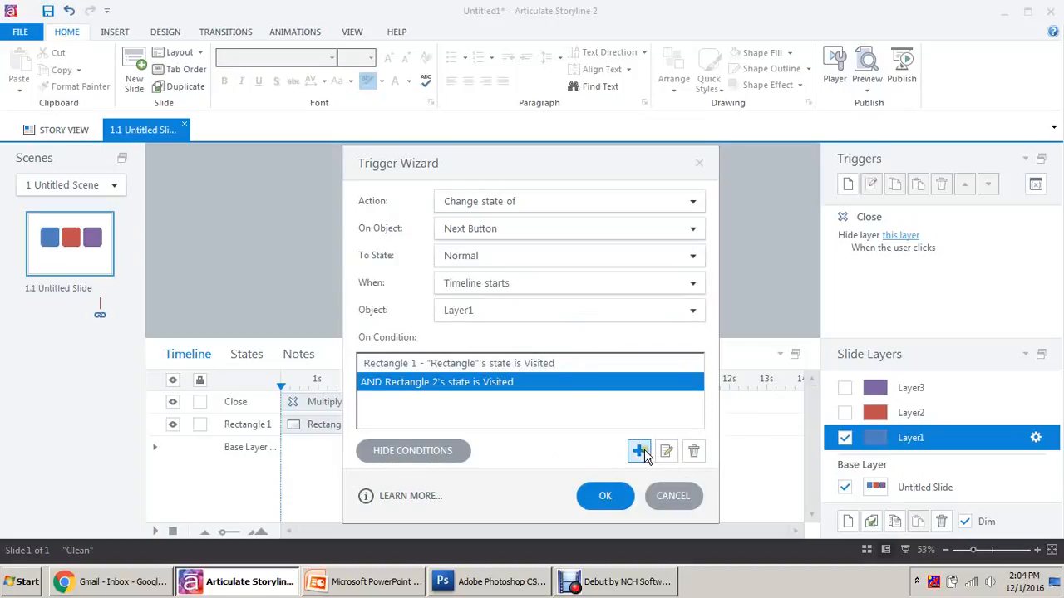
Add the condition Rectangle 3 equal to Visited and save the trigger.
click(639, 451)
click(580, 329)
click(577, 348)
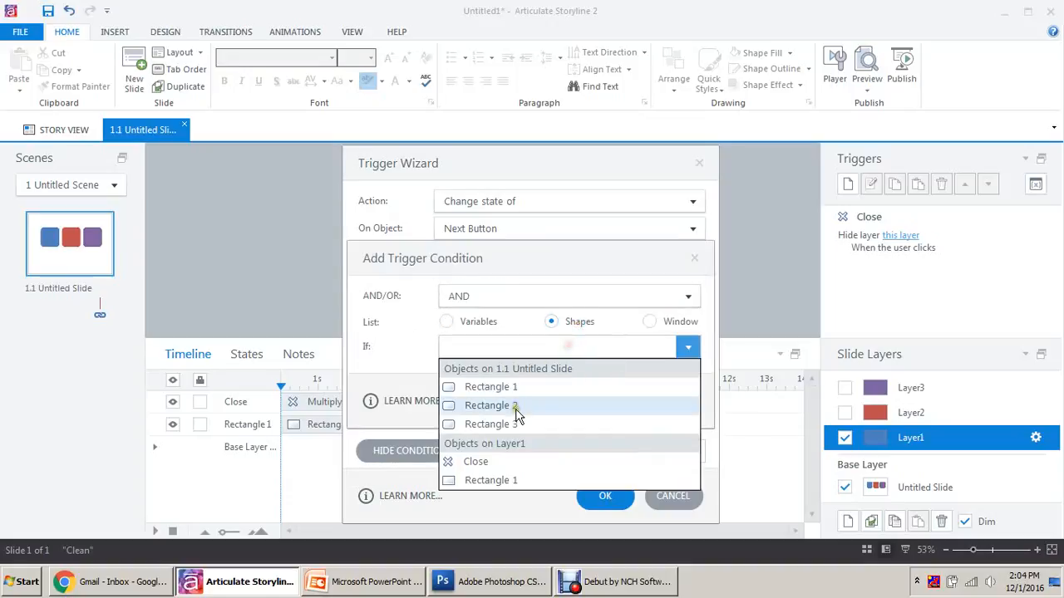
click(518, 417)
click(509, 406)
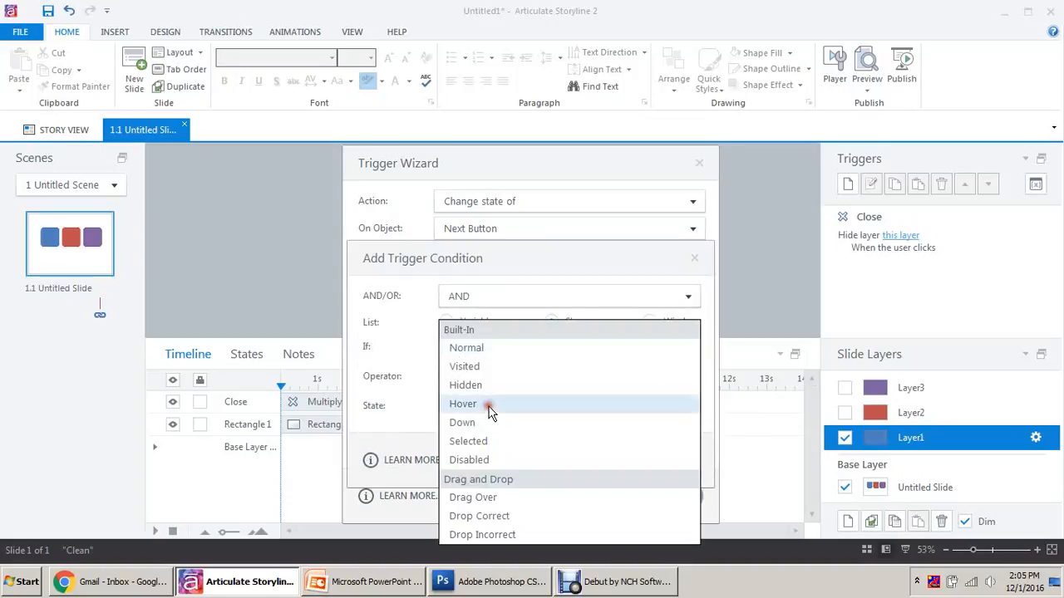
click(478, 364)
click(601, 461)
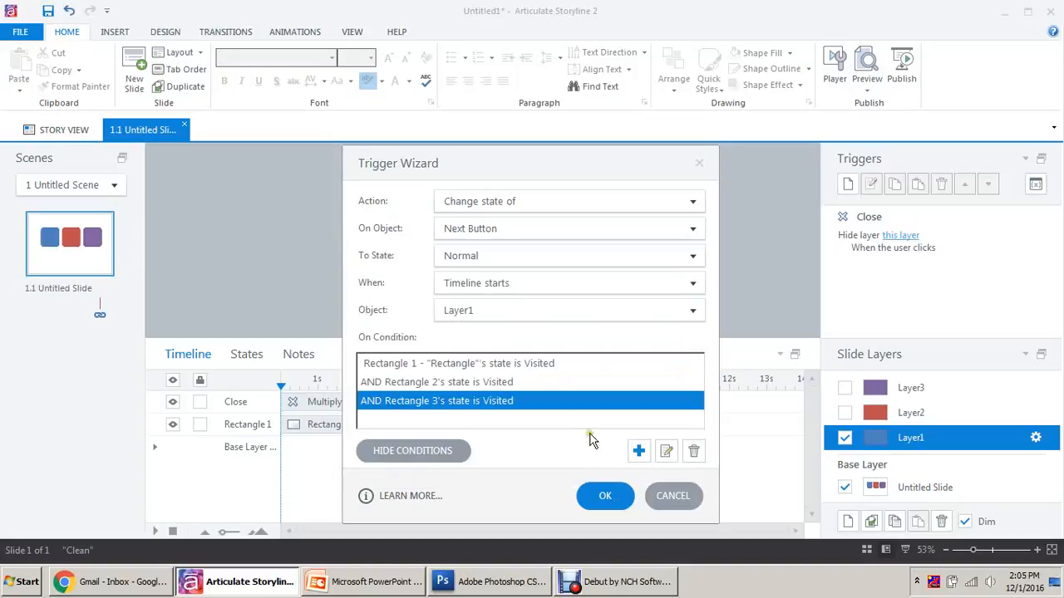
click(606, 496)
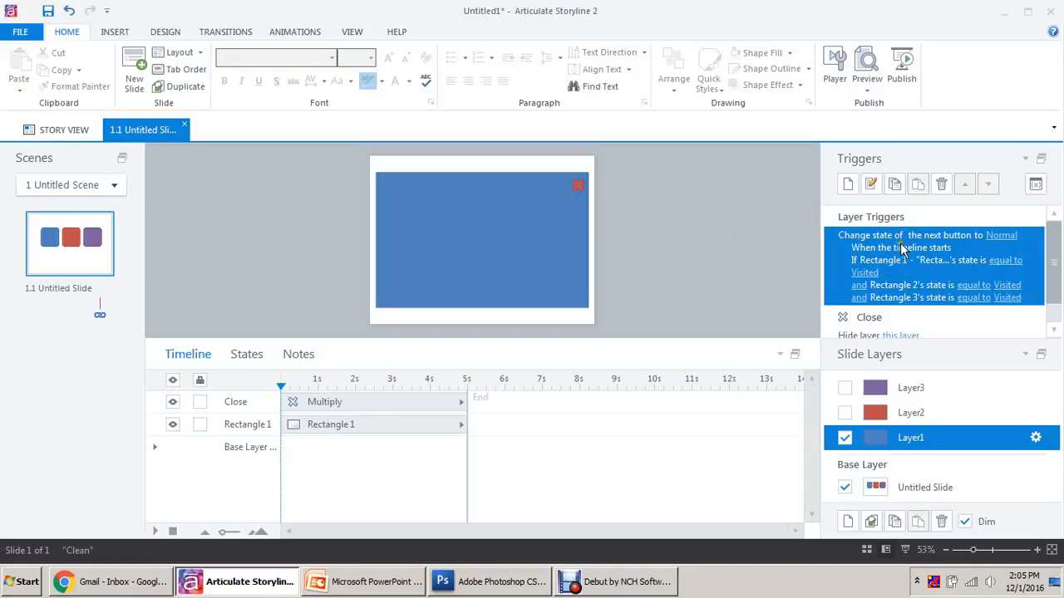
Copy Layer1's Next Button trigger and paste it into Layer2 and Layer3.
click(896, 186)
click(920, 412)
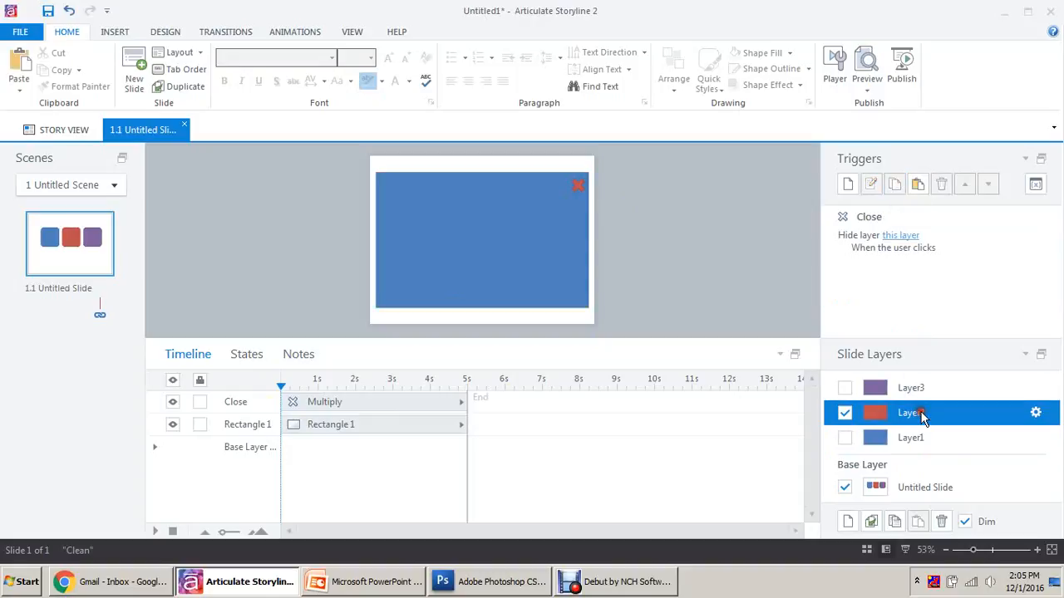
click(918, 184)
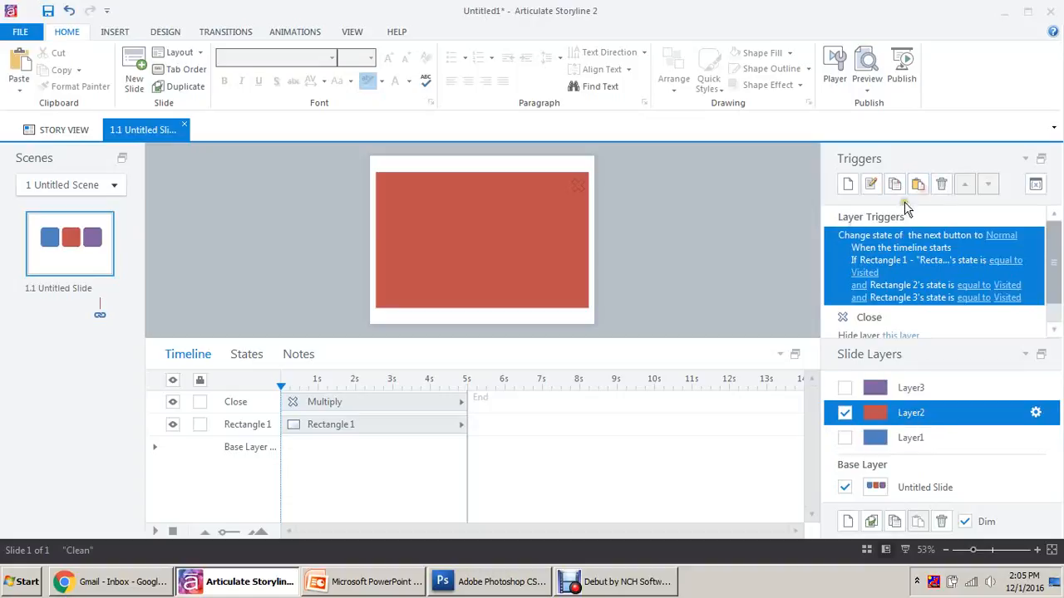
click(914, 388)
click(919, 185)
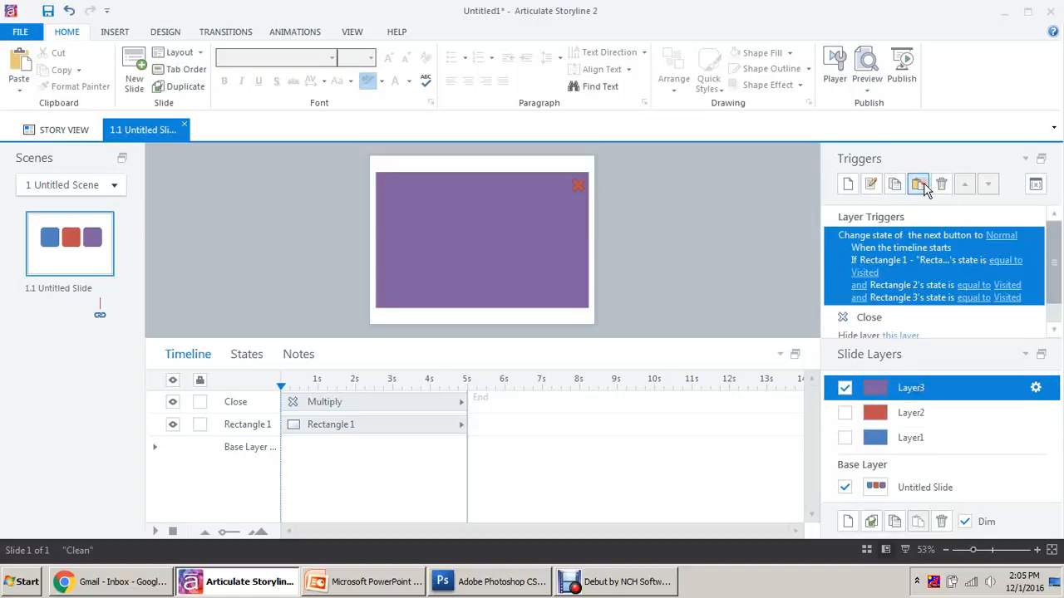
Check the pasted triggers on Layer2 and Layer3, then reopen Layer1's trigger.
click(921, 413)
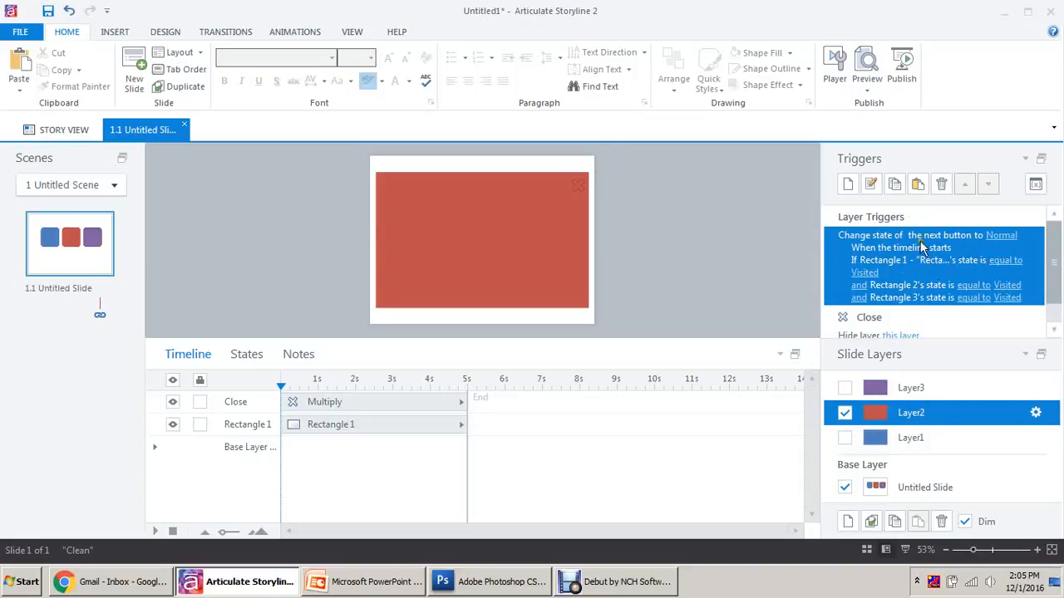
click(985, 391)
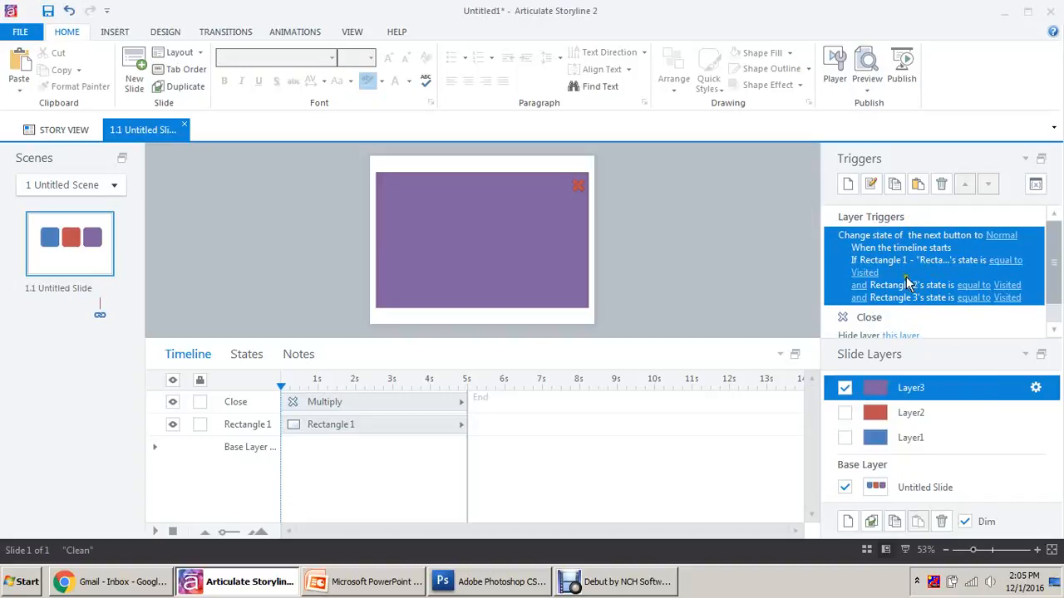
click(925, 413)
click(923, 435)
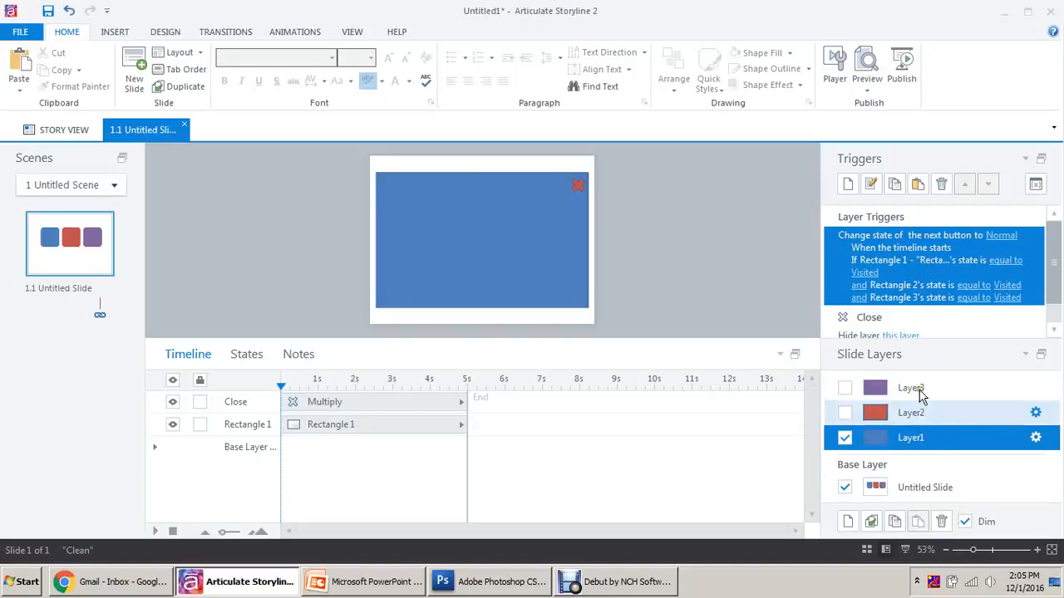
double_click(930, 257)
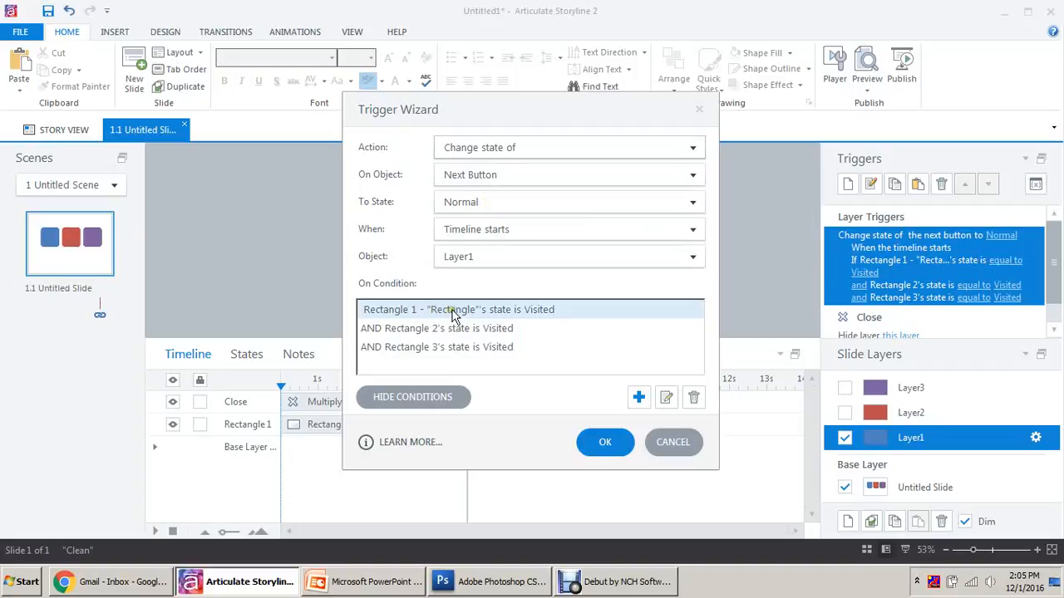
Review the Rectangle 1 and 2 Visited conditions, keep the trigger, and go back to the base slide.
click(462, 329)
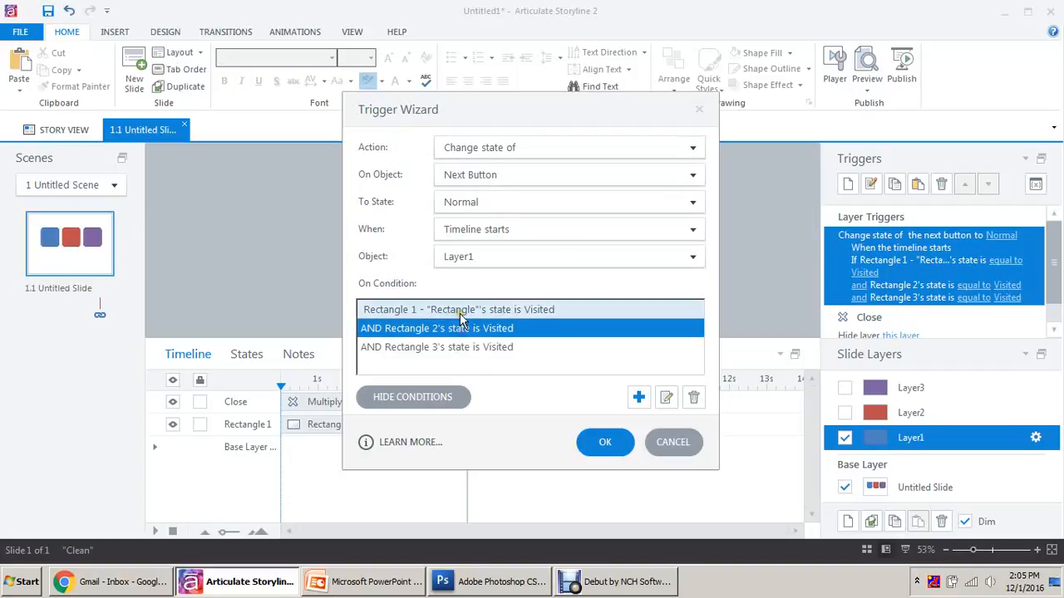
click(462, 316)
click(455, 331)
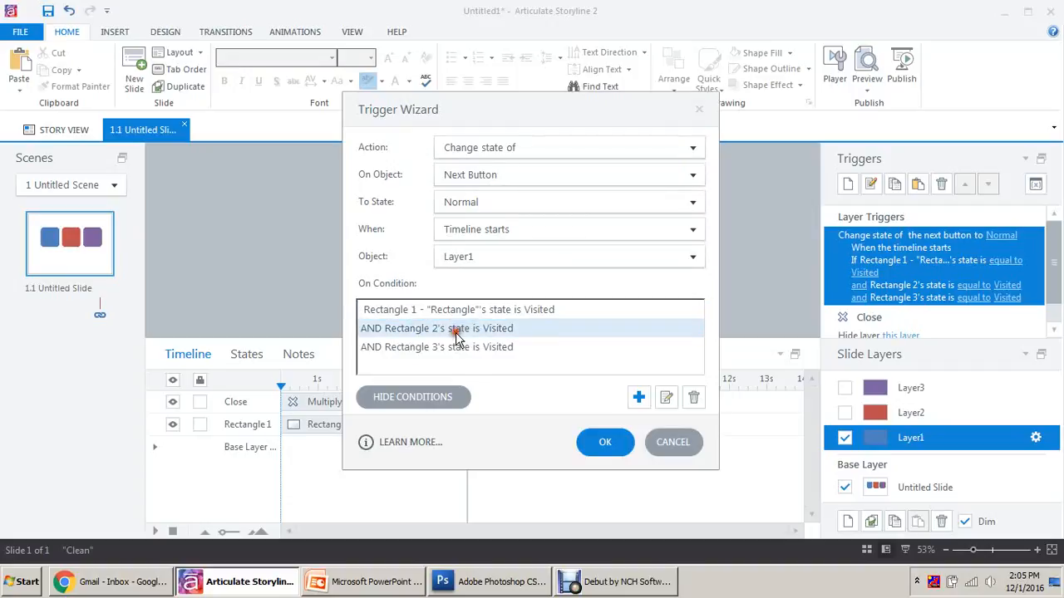
click(455, 333)
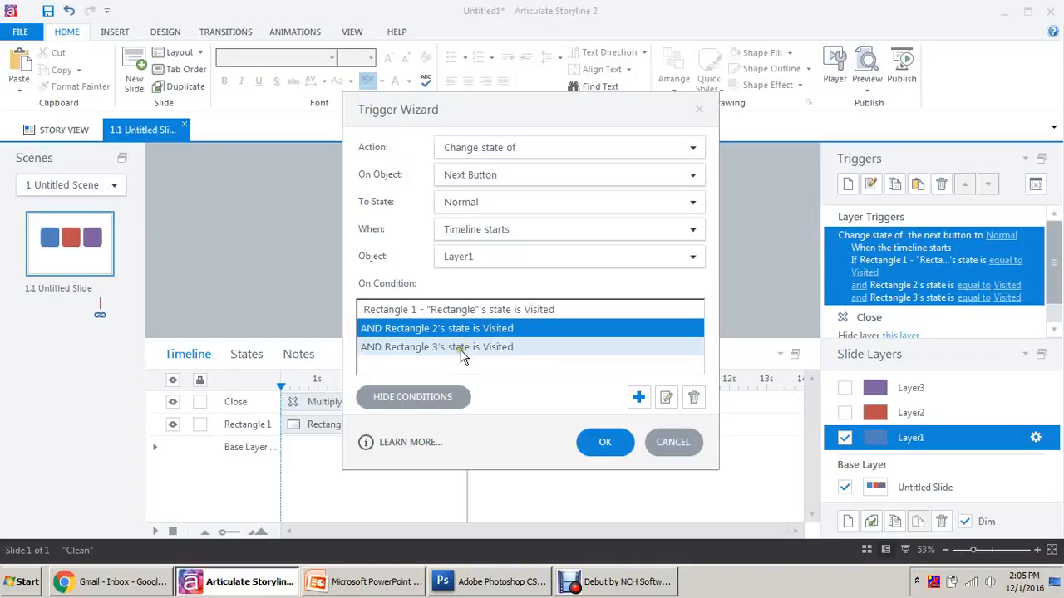
click(605, 441)
click(948, 488)
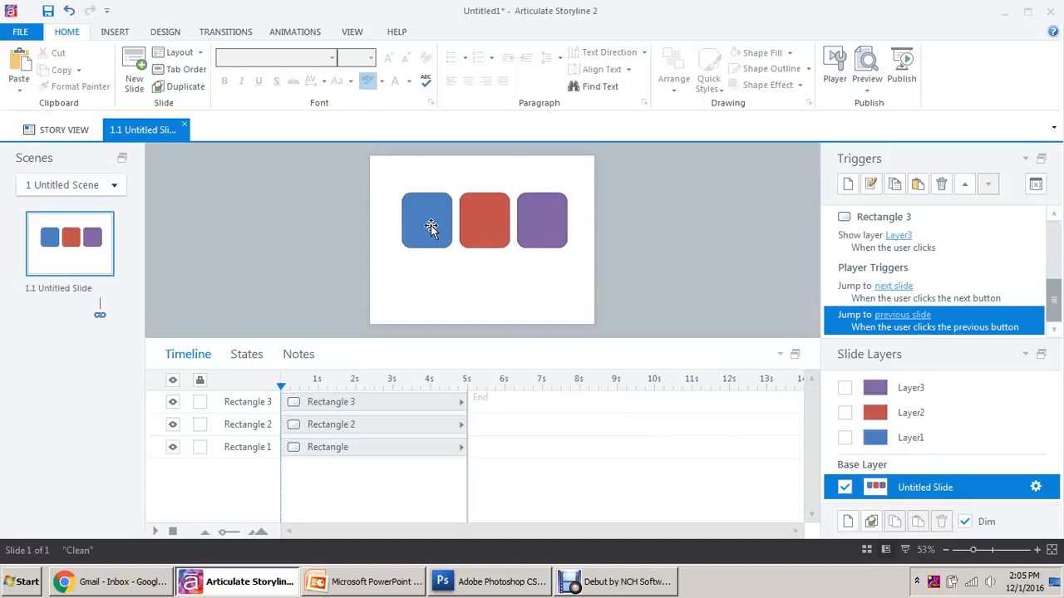
Reopen Layer1's Next Button trigger, close it unchanged, and go back to the base slide.
click(938, 438)
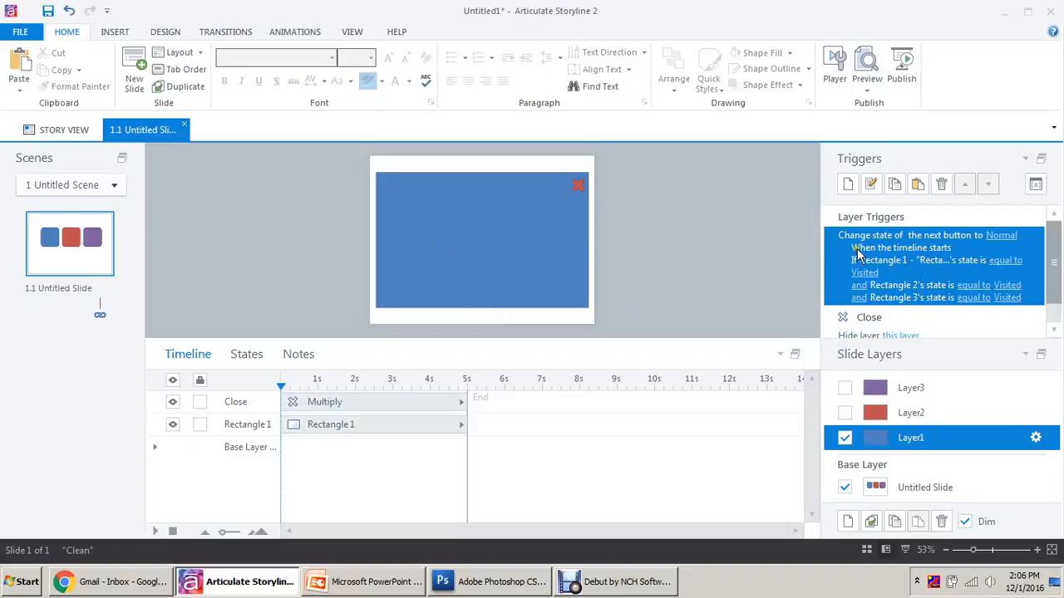
double_click(903, 236)
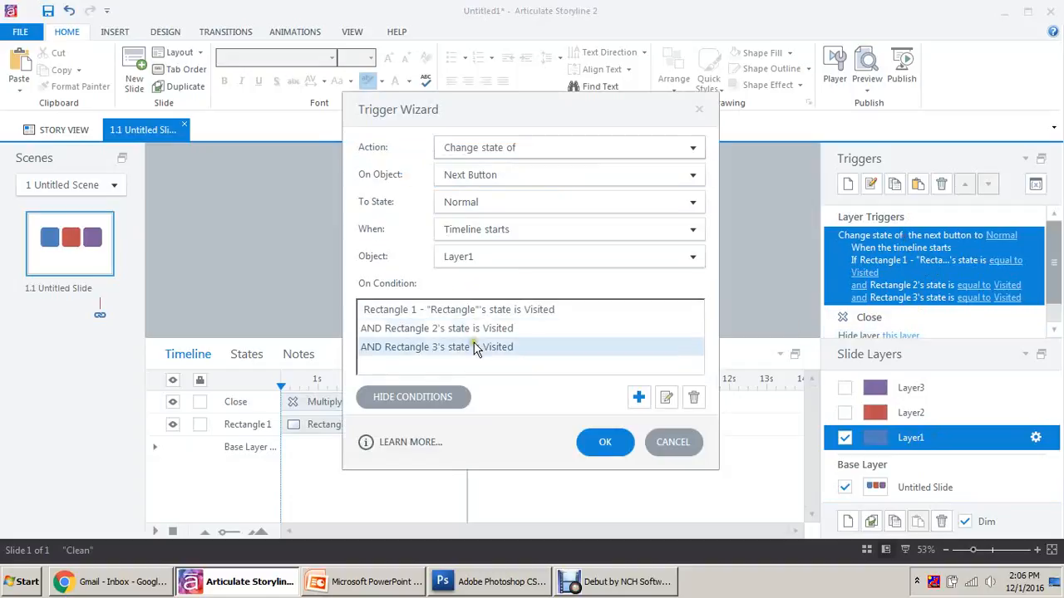
click(678, 441)
click(856, 488)
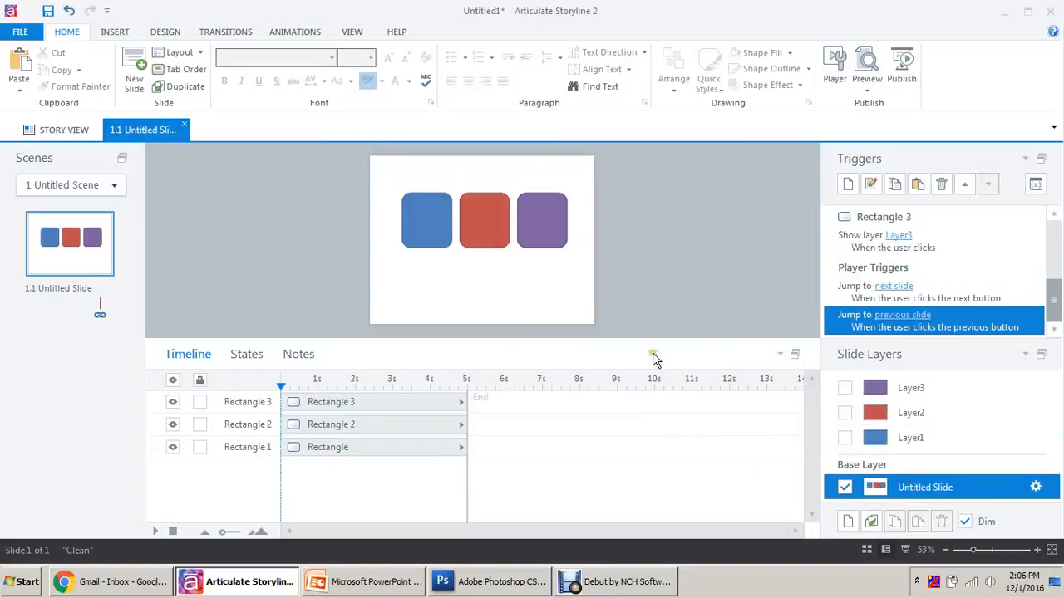